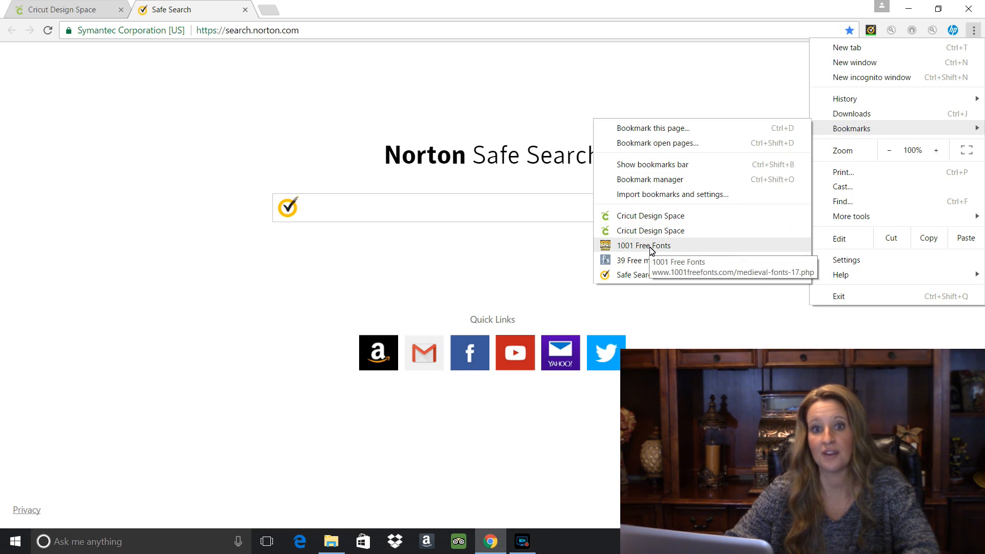
Step: Open the bookmarked 1001 Free Fonts site, go to page 9 of the Script fonts, and download the Hugs And Kisses font
left_click(644, 246)
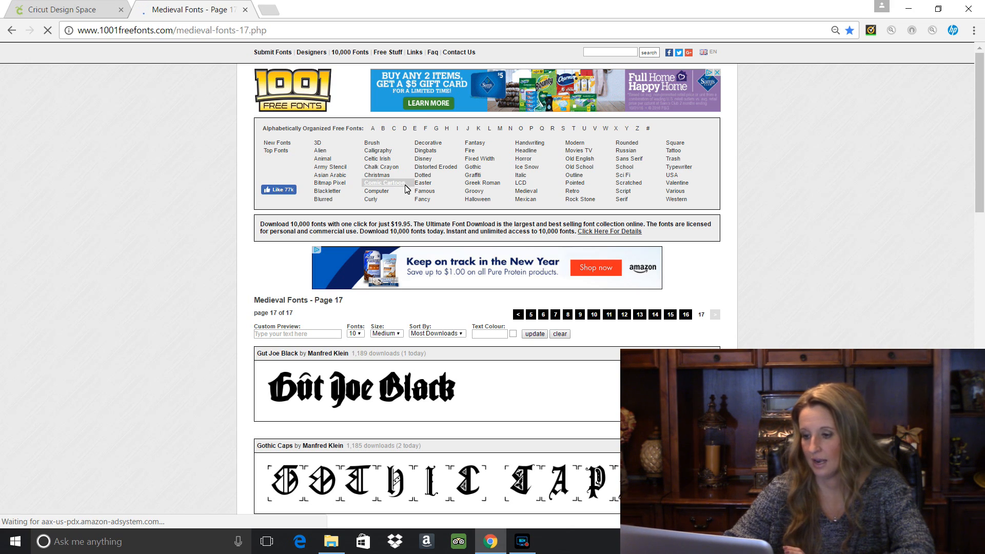
left_click(627, 192)
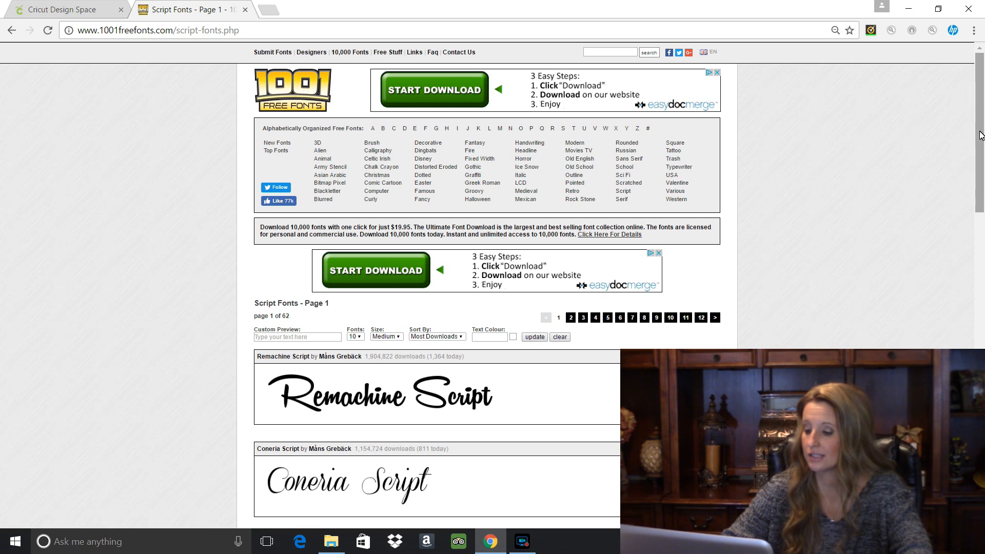
left_click_drag(982, 135, 983, 179)
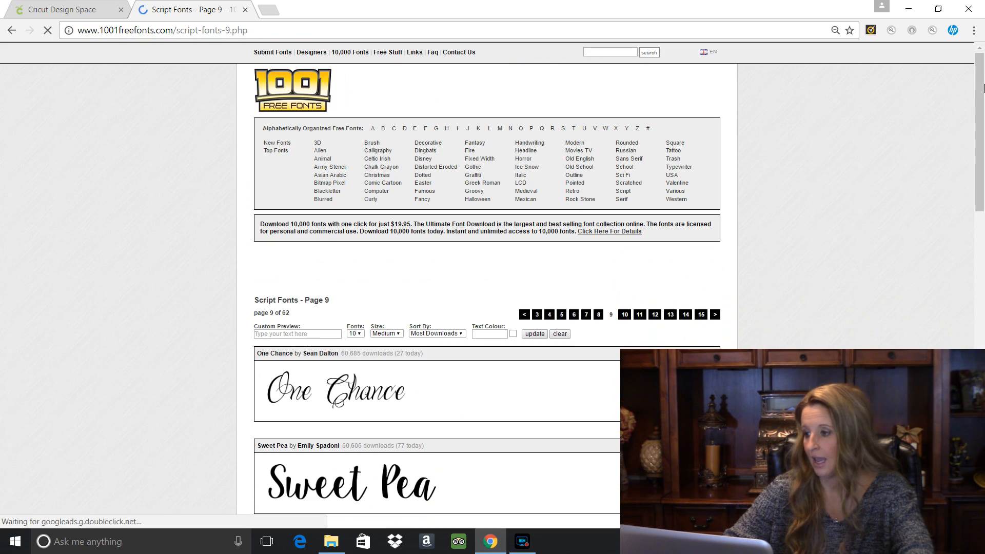
left_click_drag(981, 101, 984, 293)
left_click(676, 393)
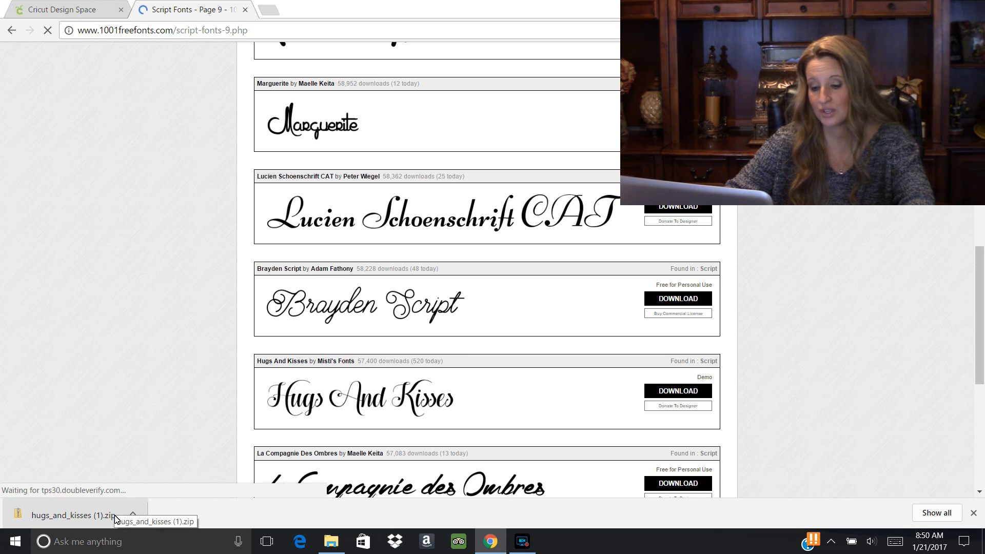
Step: Install the Hugs & Kisses xoxo Demo font from the downloaded zip, replacing the existing copy, and close the font preview and folder
left_click(77, 515)
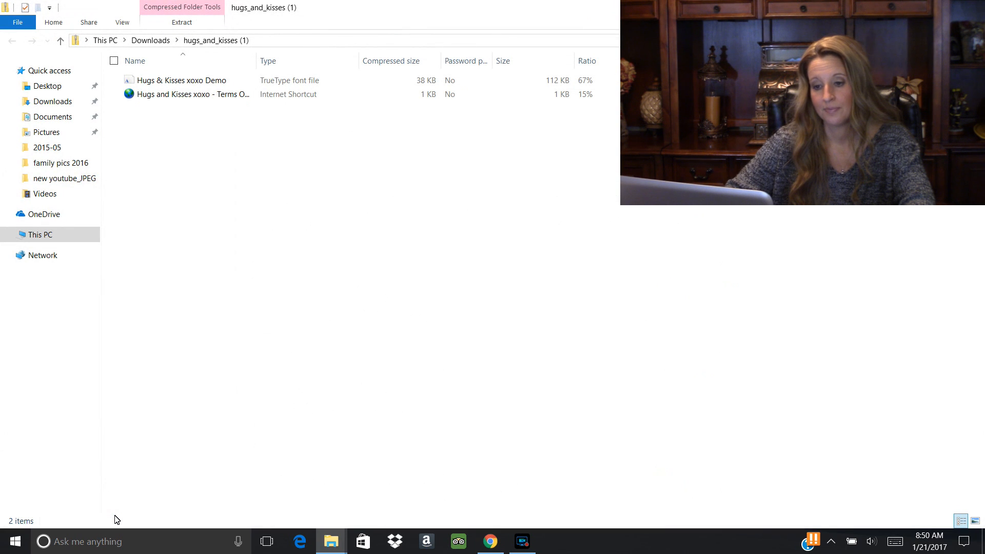
left_click(159, 83)
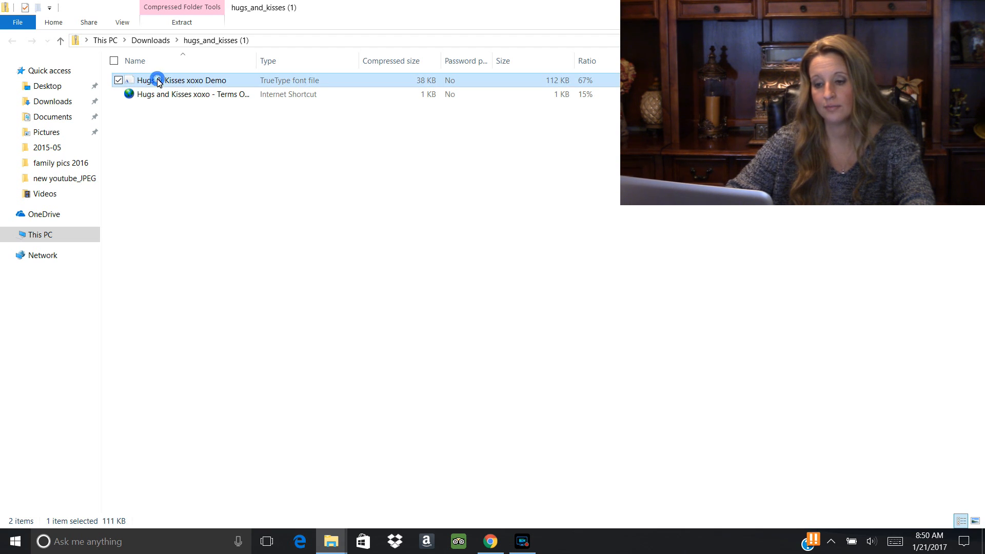
double_click(157, 82)
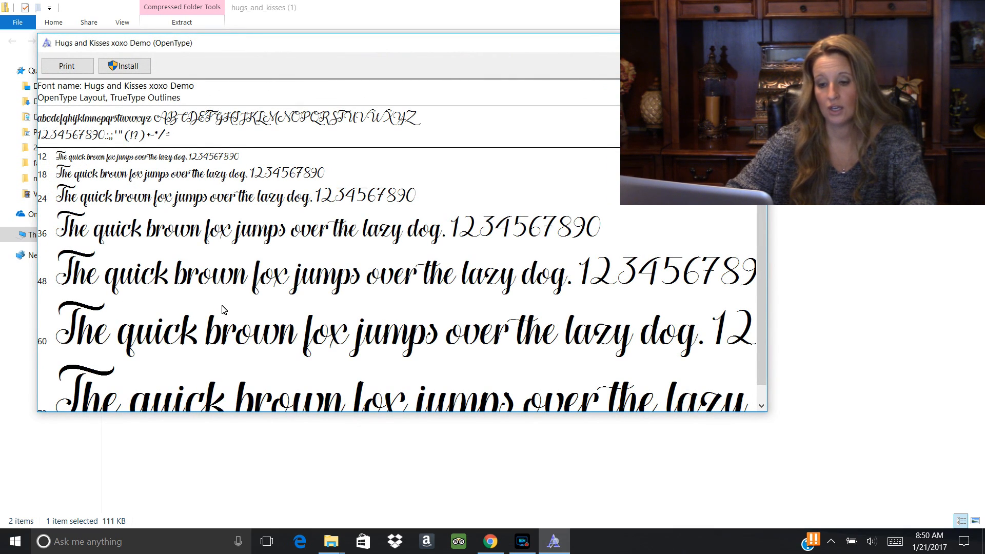
left_click(133, 69)
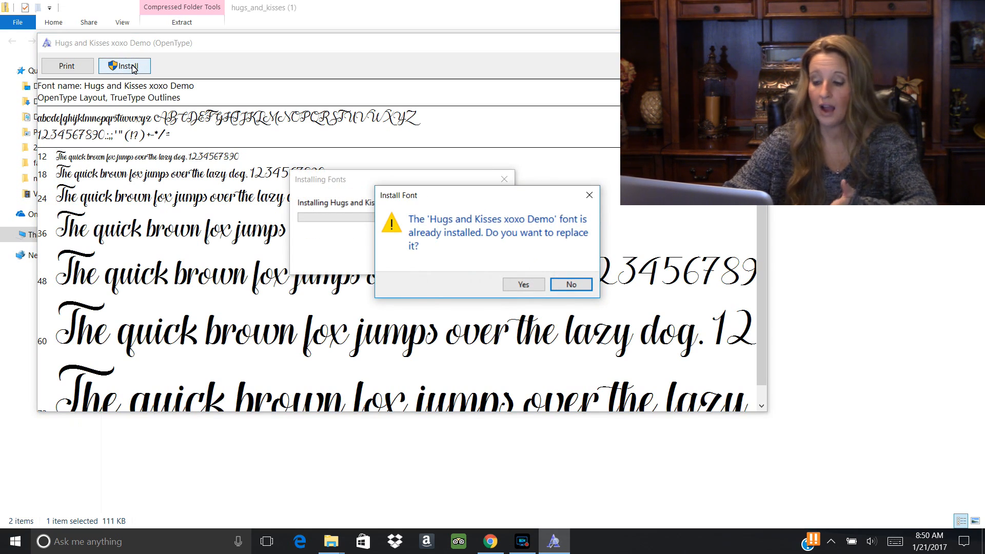
left_click(542, 286)
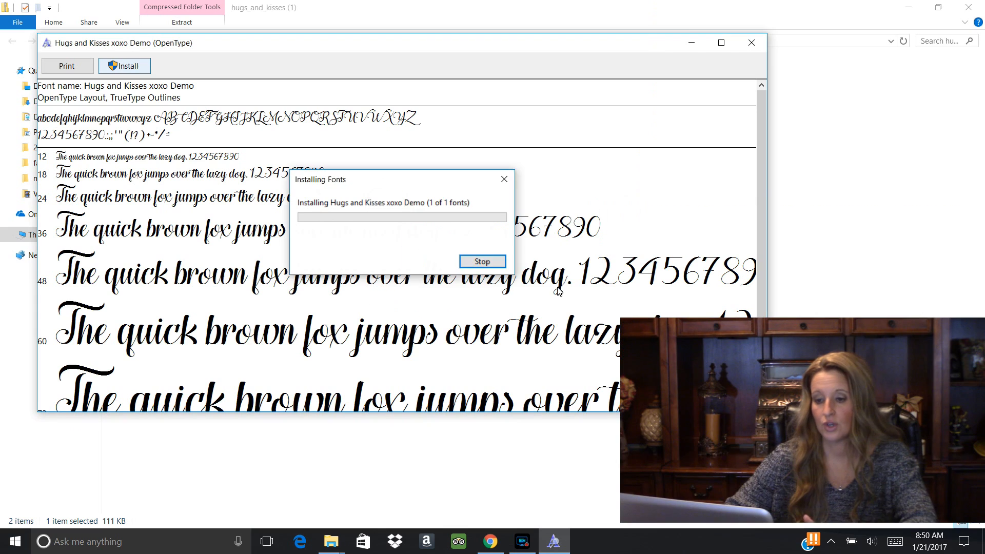
left_click(752, 44)
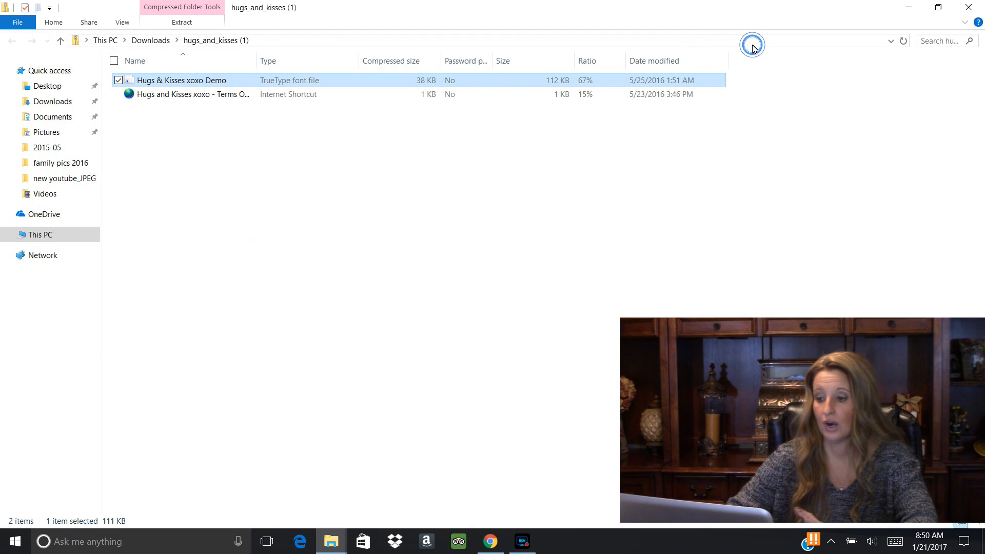
left_click(967, 11)
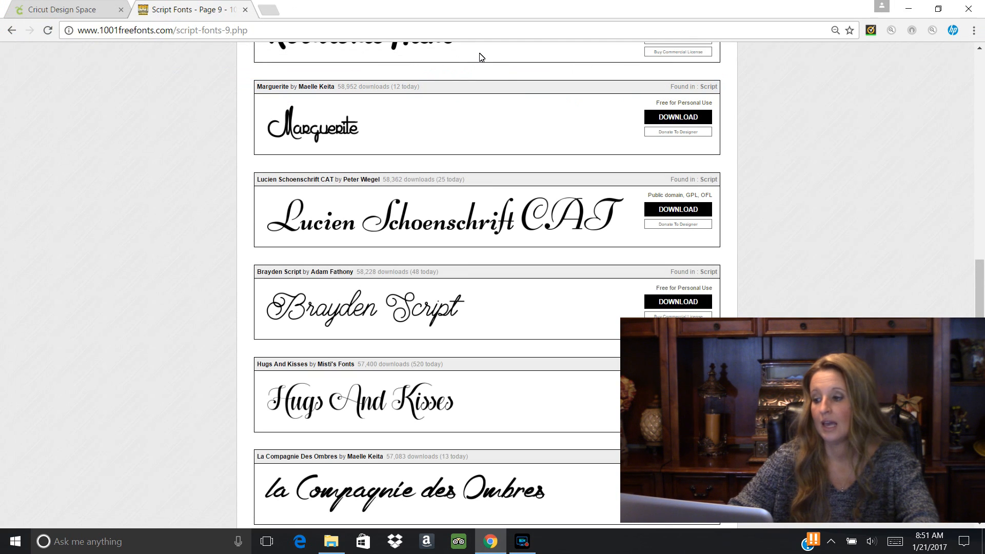
Step: Open the bookmarked FontSpace monogram fonts page and look through its fonts down to Apex Lake
left_click(974, 31)
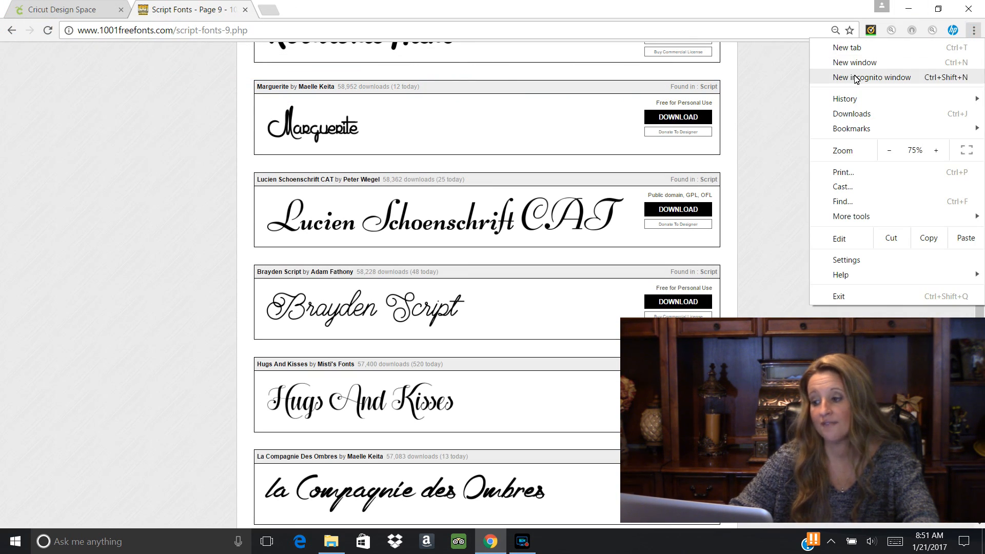
mouse_move(870, 134)
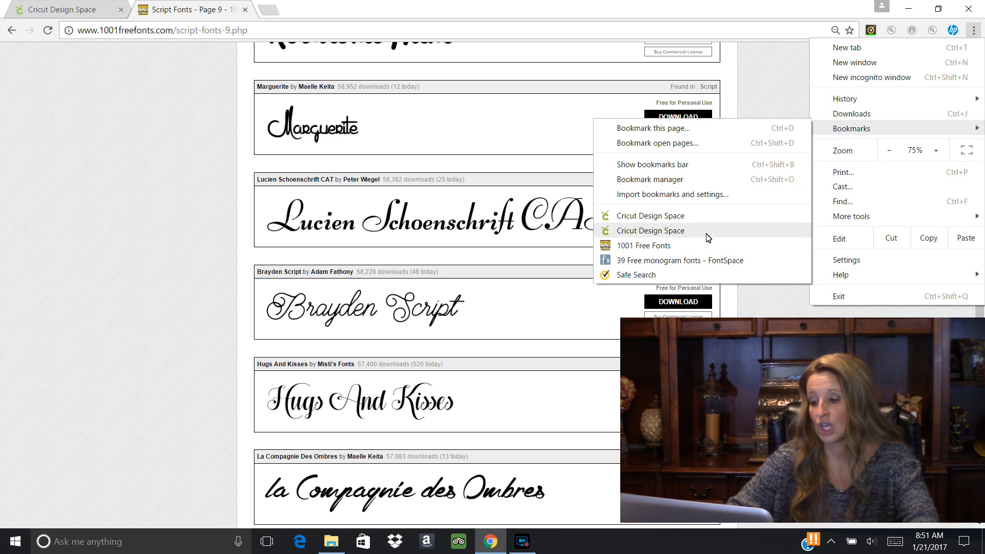
left_click(708, 264)
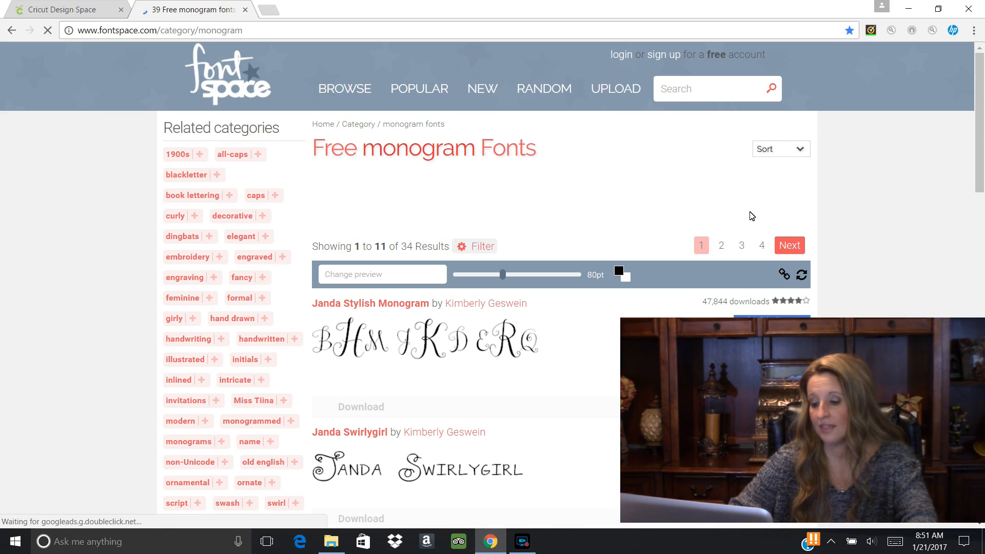
scroll(980, 111, "down", 2)
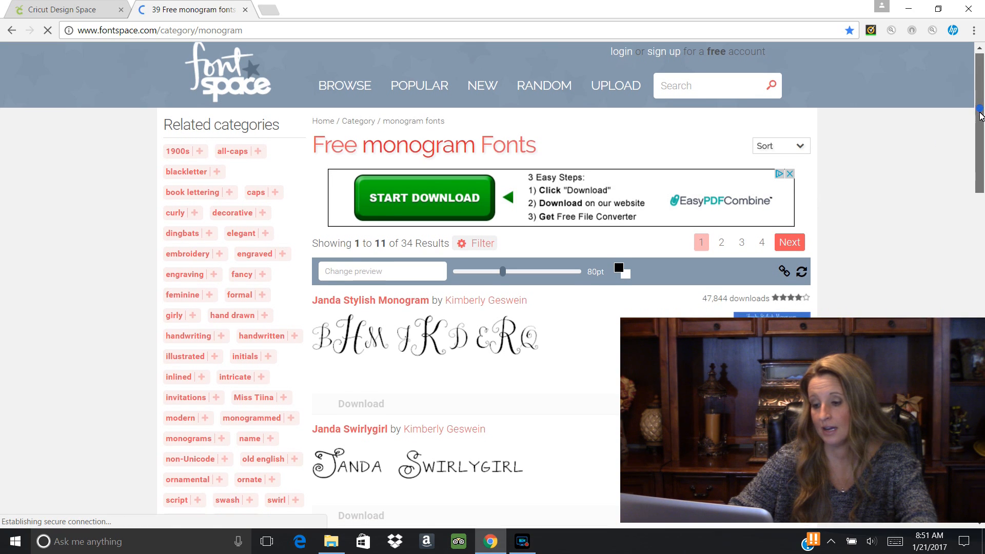
scroll(984, 221, "down", 5)
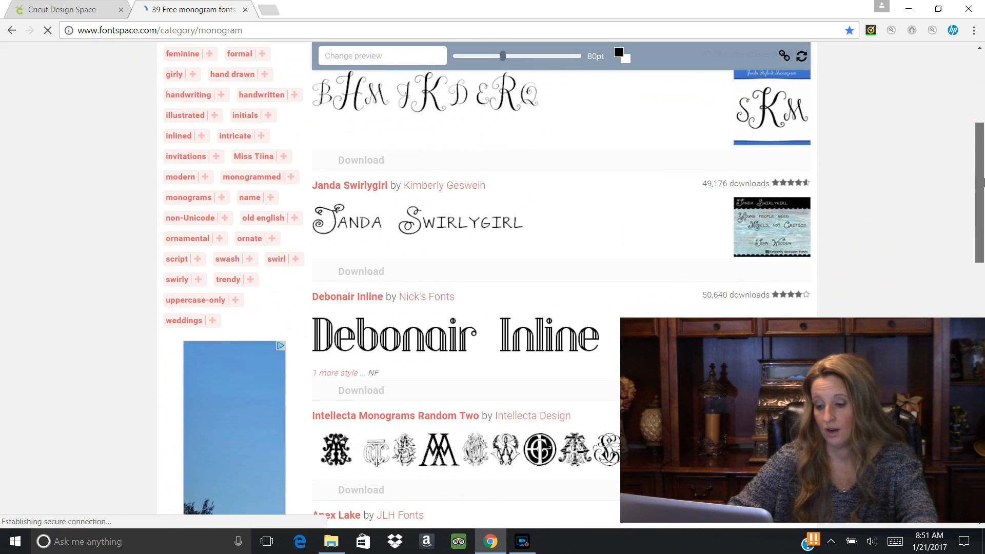
left_click_drag(984, 221, 984, 225)
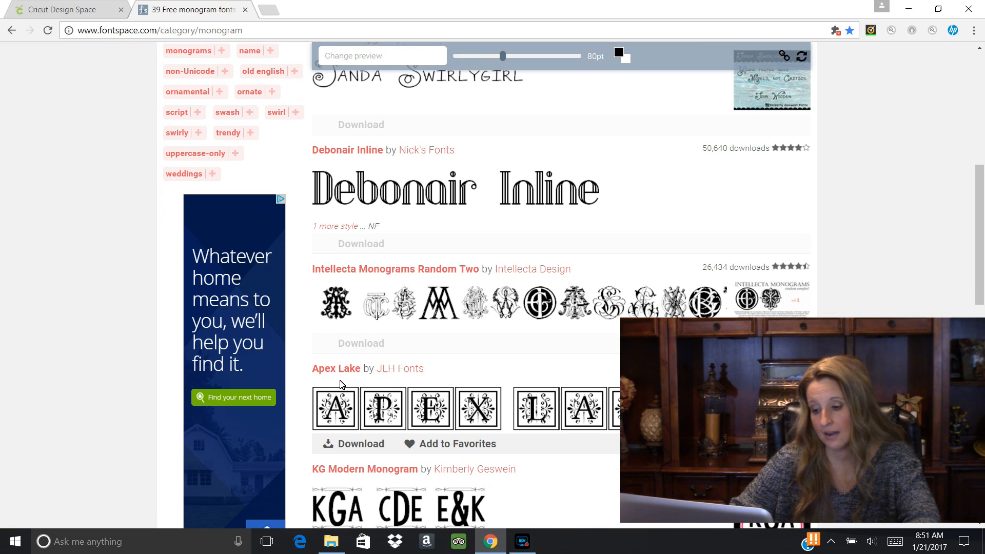
Step: Switch to Cricut Design Space, add the letter K in the Apex Lake font, and enlarge it to about 3.99 in wide
left_click(100, 12)
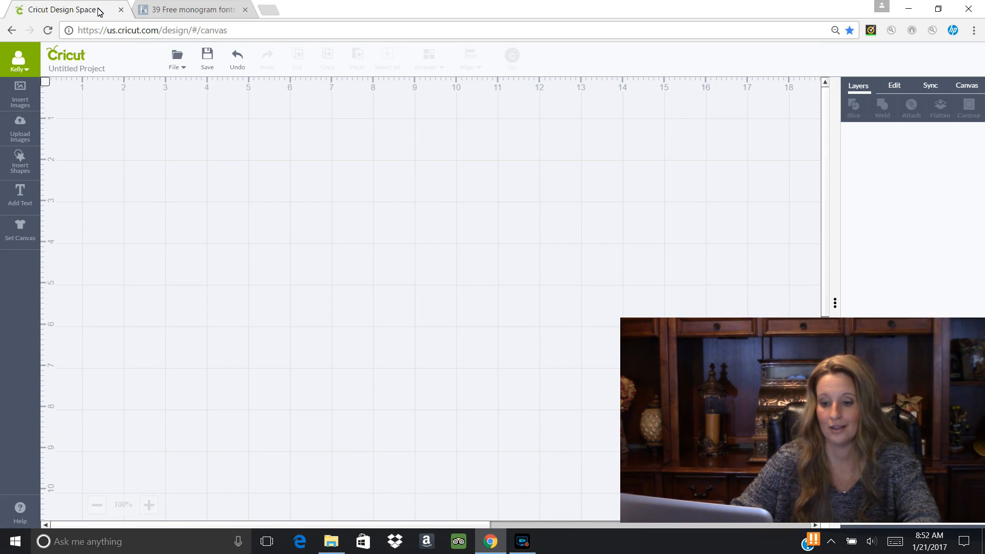
left_click(28, 201)
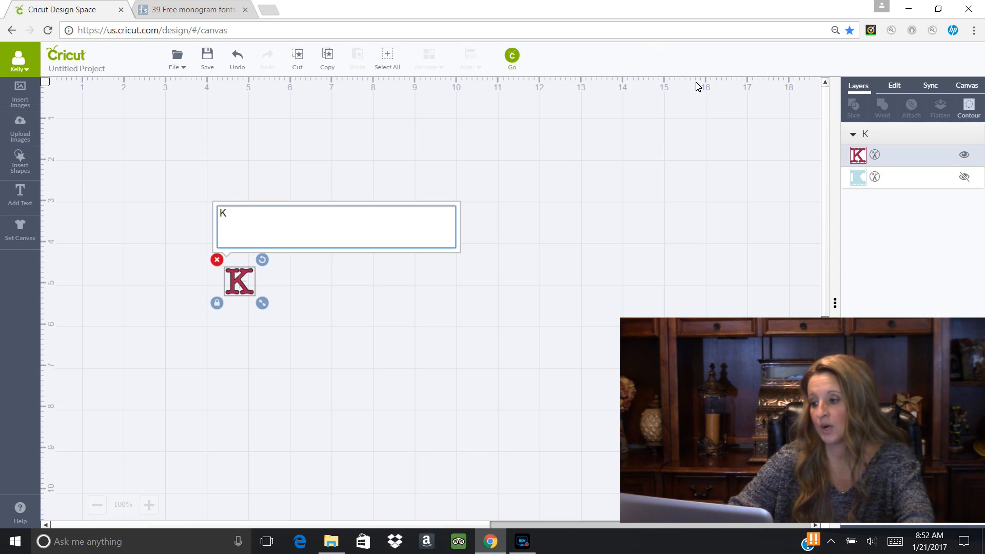
left_click(895, 85)
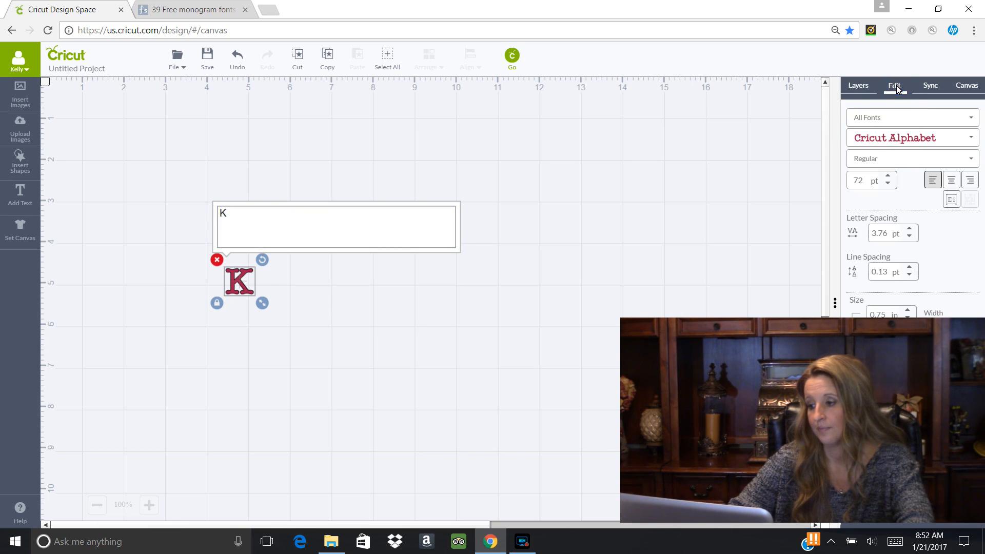
left_click(972, 140)
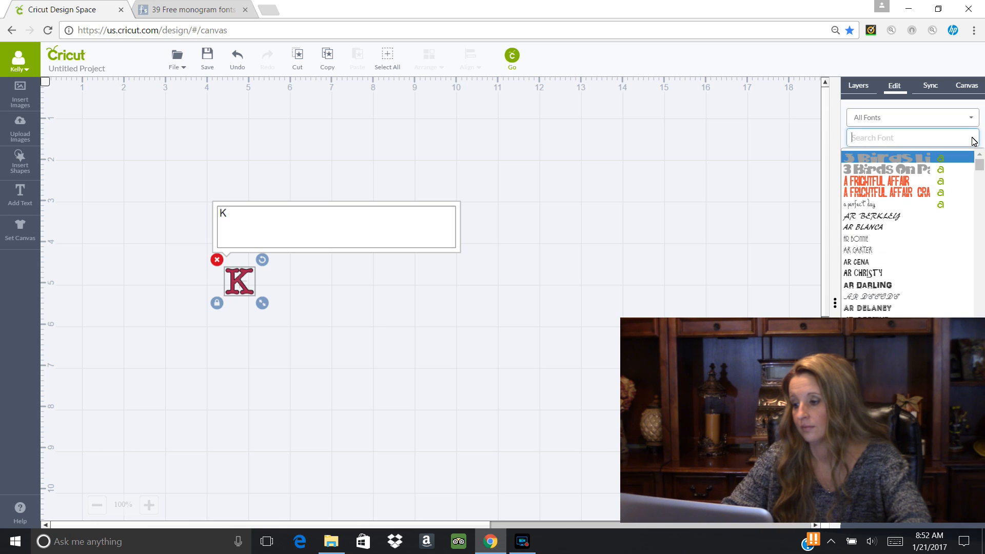
left_click_drag(981, 170, 983, 185)
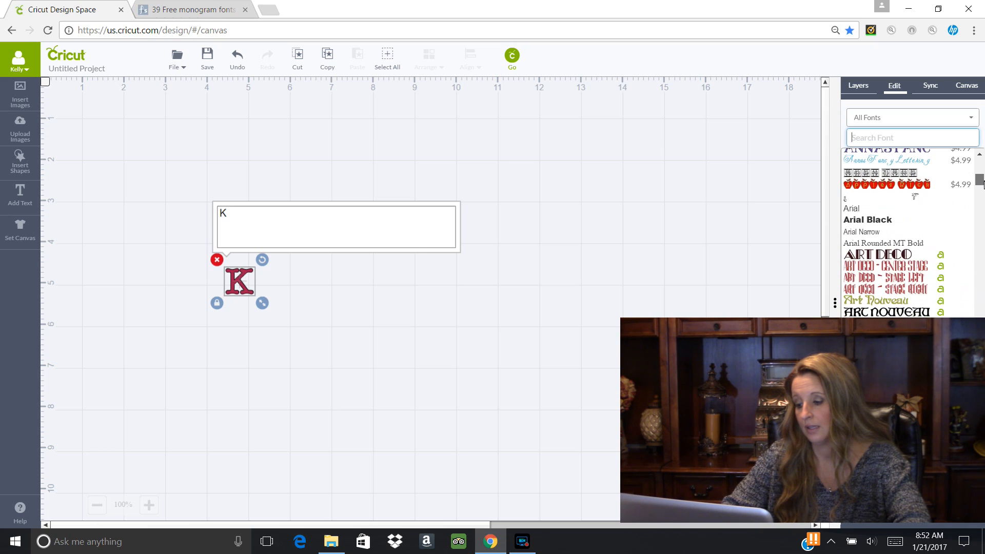
left_click(918, 174)
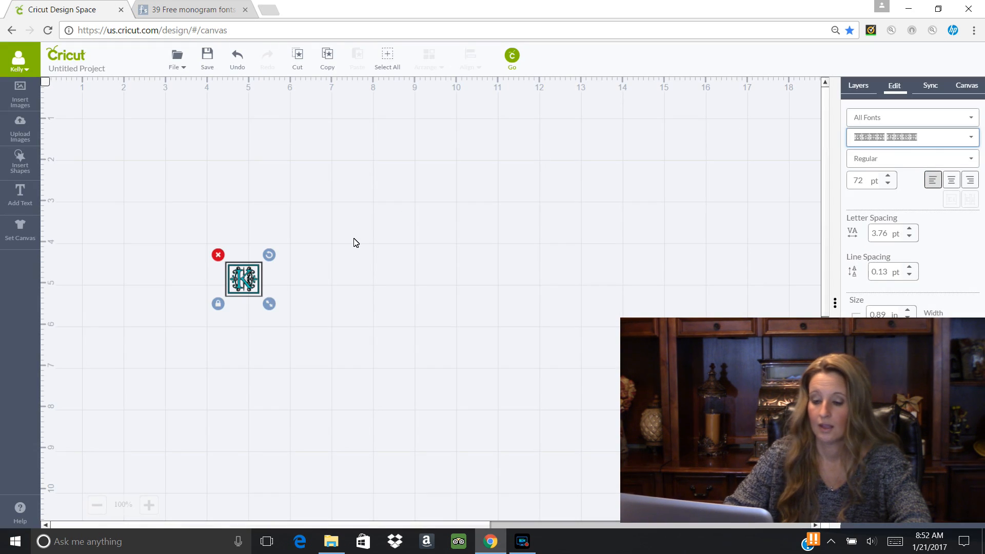
left_click_drag(269, 303, 376, 405)
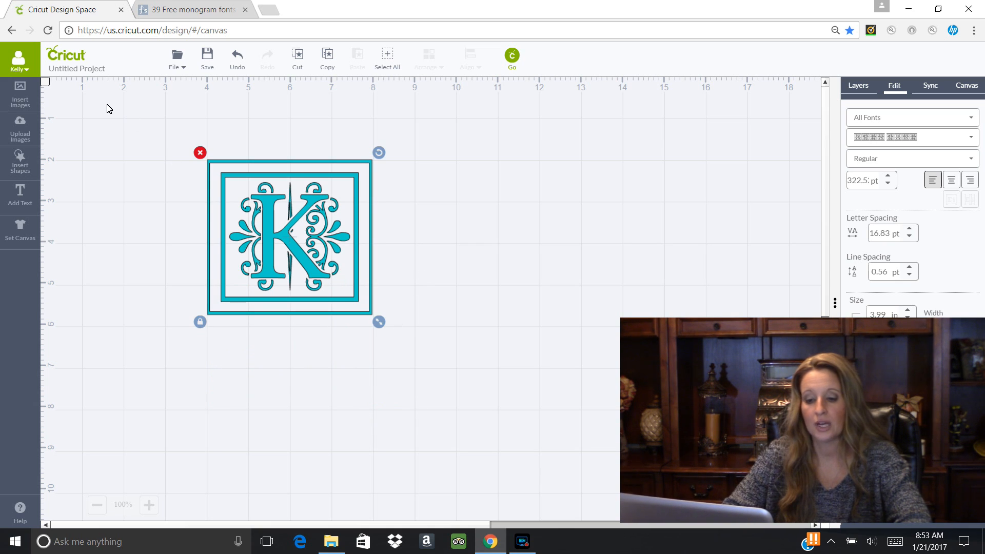
Step: Insert a square, unlock its proportions, and reshape it into a thin bar about 5.31 by 0.19 in below the K monogram
left_click(20, 174)
left_click(180, 171)
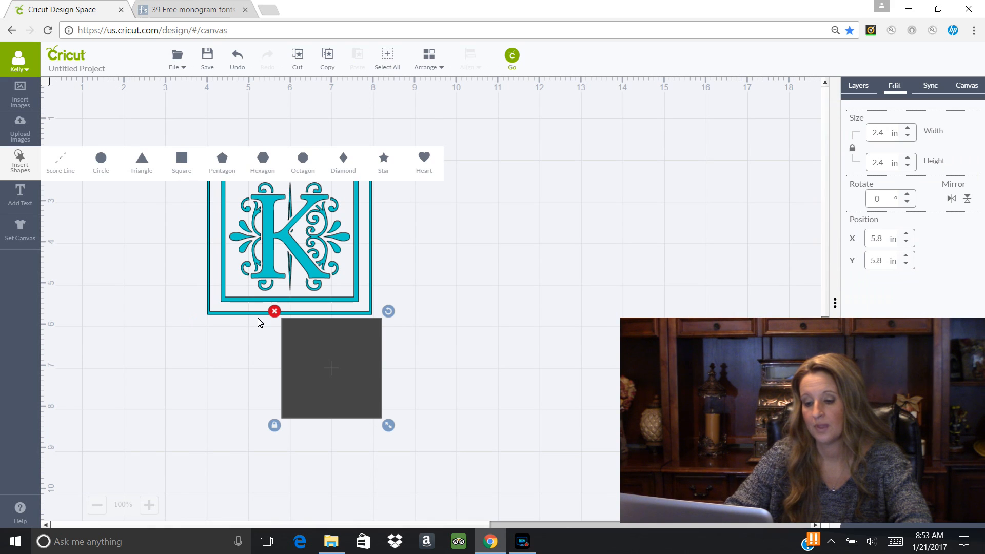
left_click(274, 427)
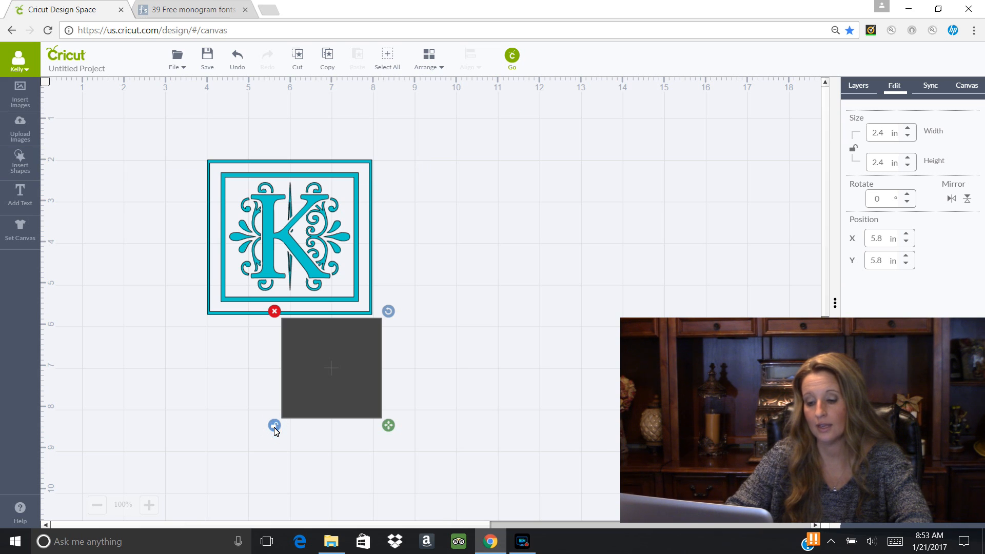
left_click_drag(300, 371, 415, 365)
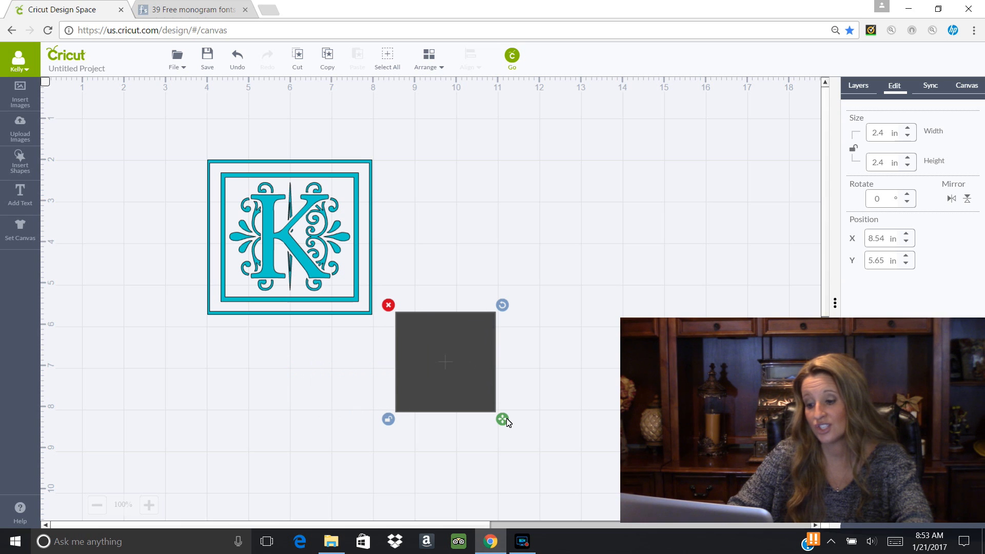
left_click_drag(505, 422, 555, 323)
left_click_drag(563, 319, 413, 361)
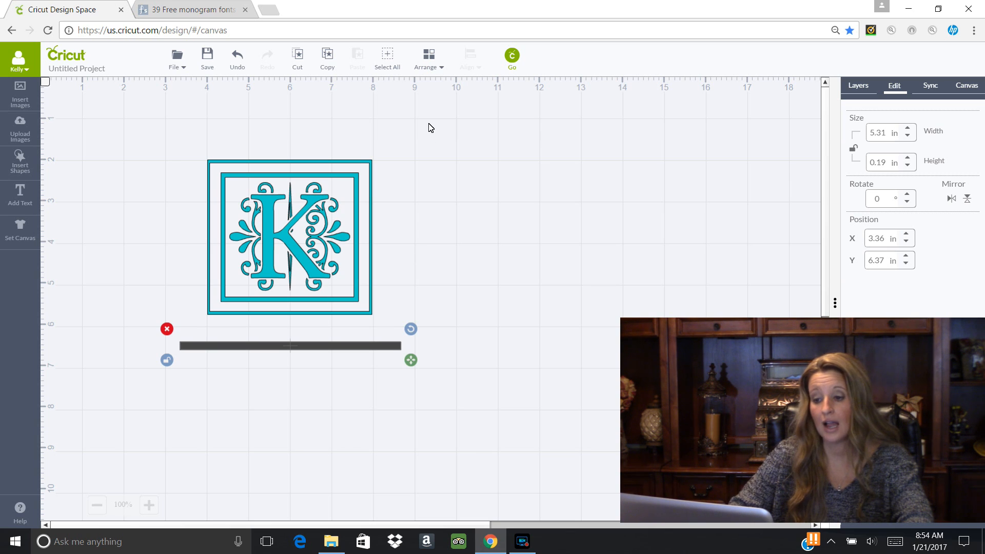
Step: Duplicate the thin bar and move the copy to the empty canvas area right of the monogram
left_click(327, 59)
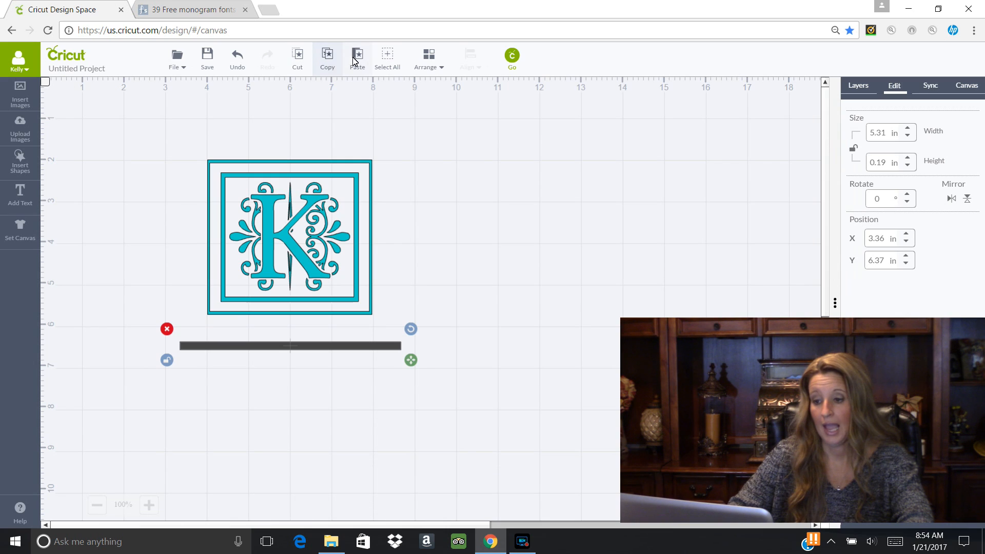
left_click(364, 59)
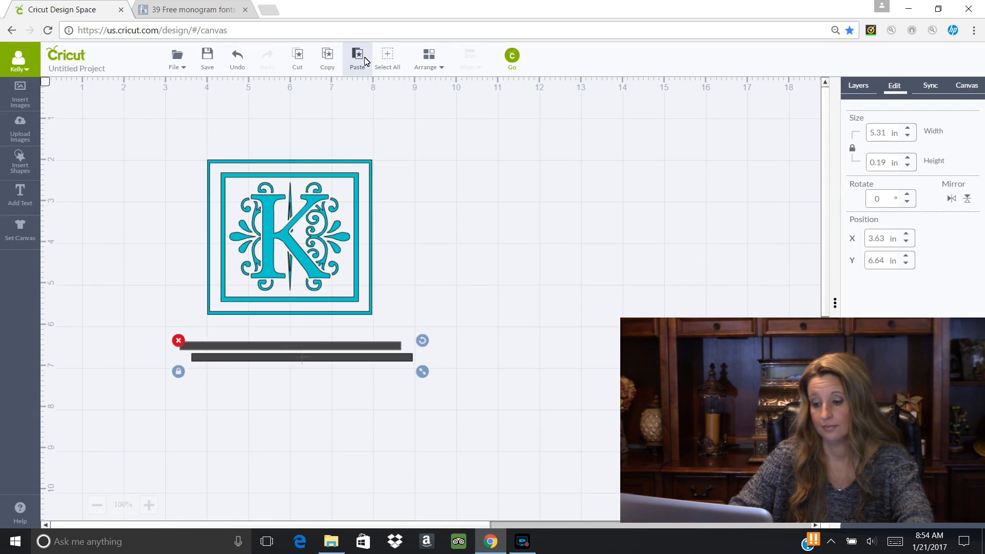
left_click_drag(364, 363, 655, 161)
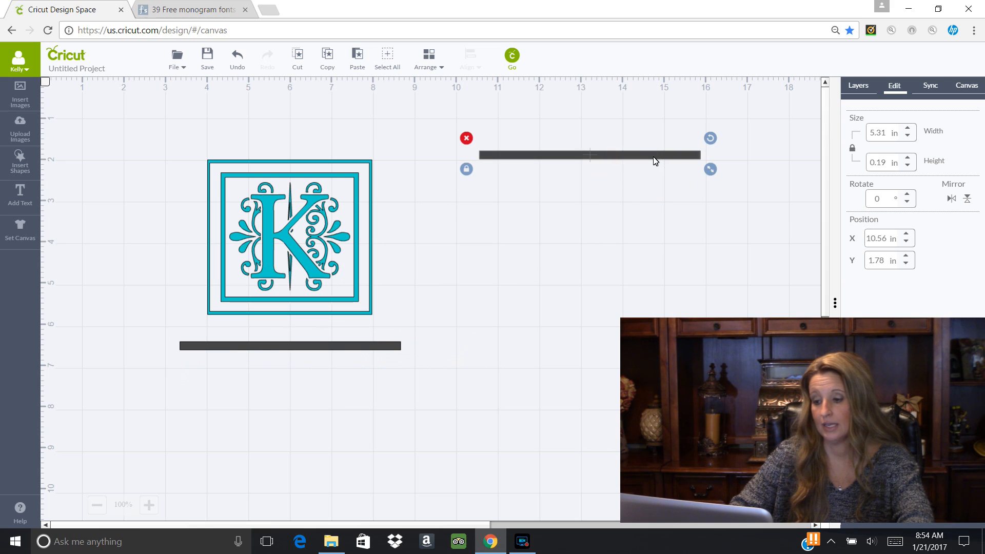
Step: Place the original bar horizontally across the middle of the K monogram and weld the two together
left_click(360, 348)
left_click_drag(359, 352, 360, 242)
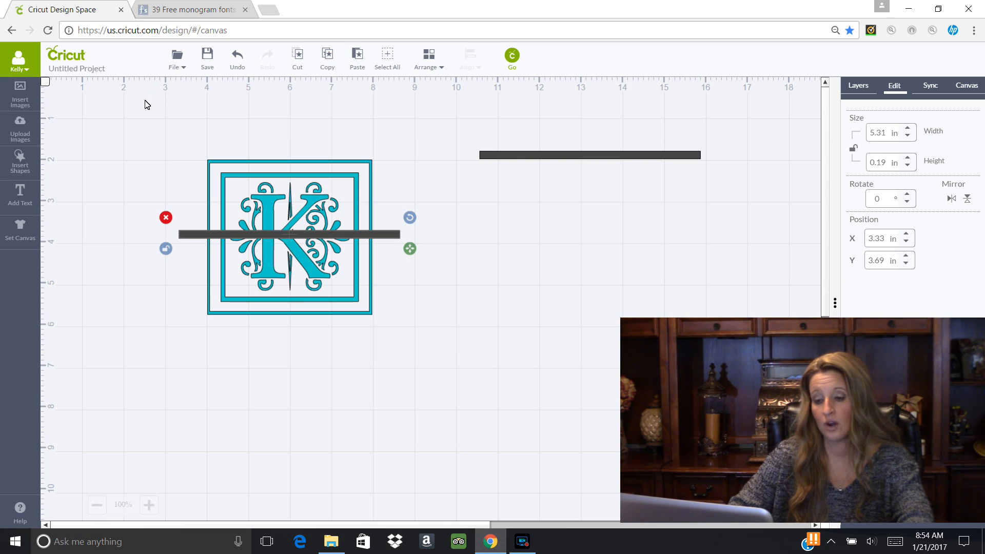
left_click_drag(144, 101, 444, 367)
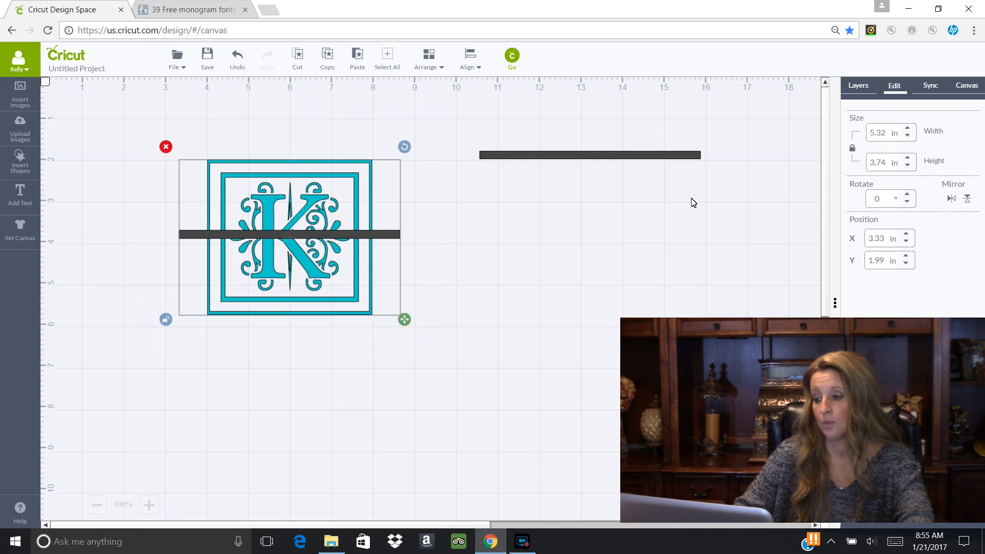
left_click(858, 86)
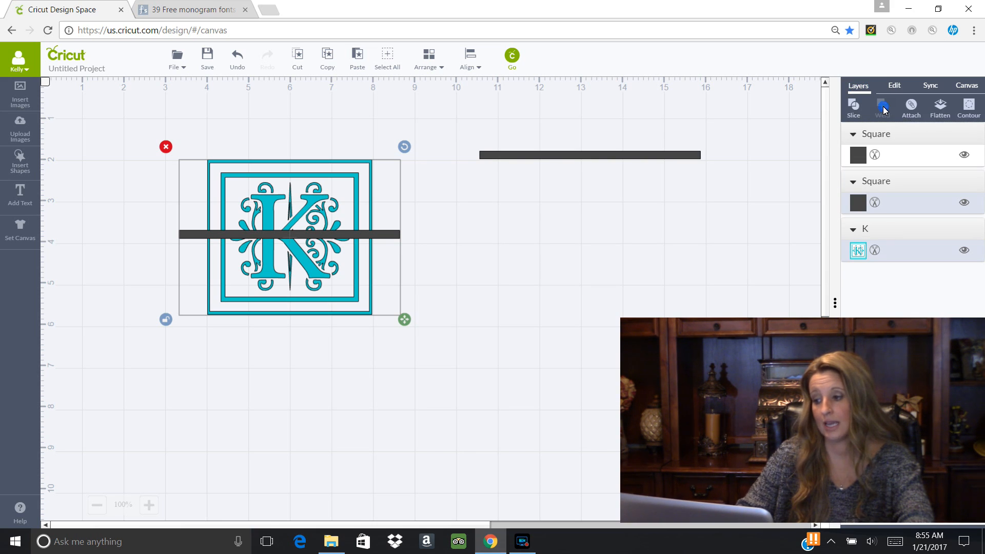
left_click(882, 106)
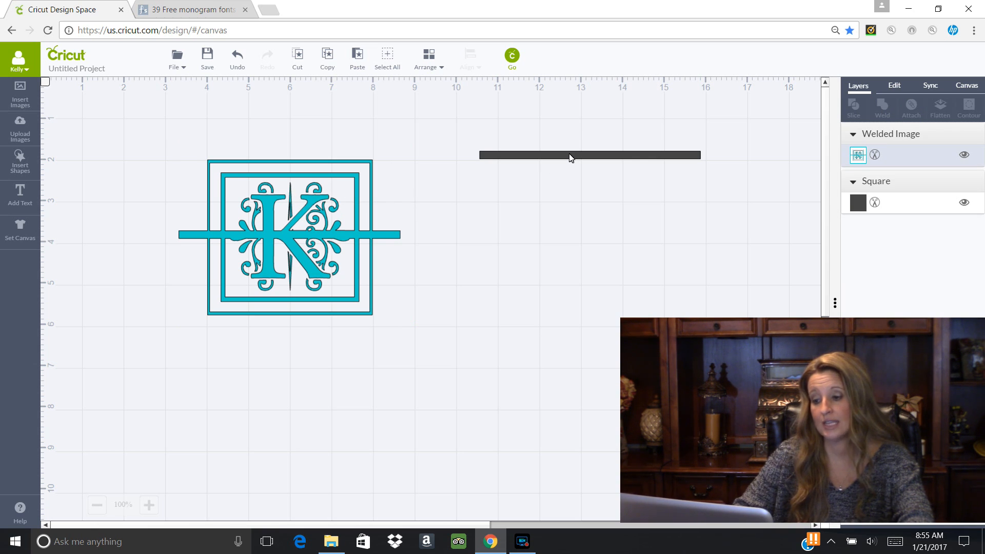
Step: Bring the dark duplicate bar to the front and lay it across the K monogram just below the welded bar
left_click_drag(571, 157, 468, 277)
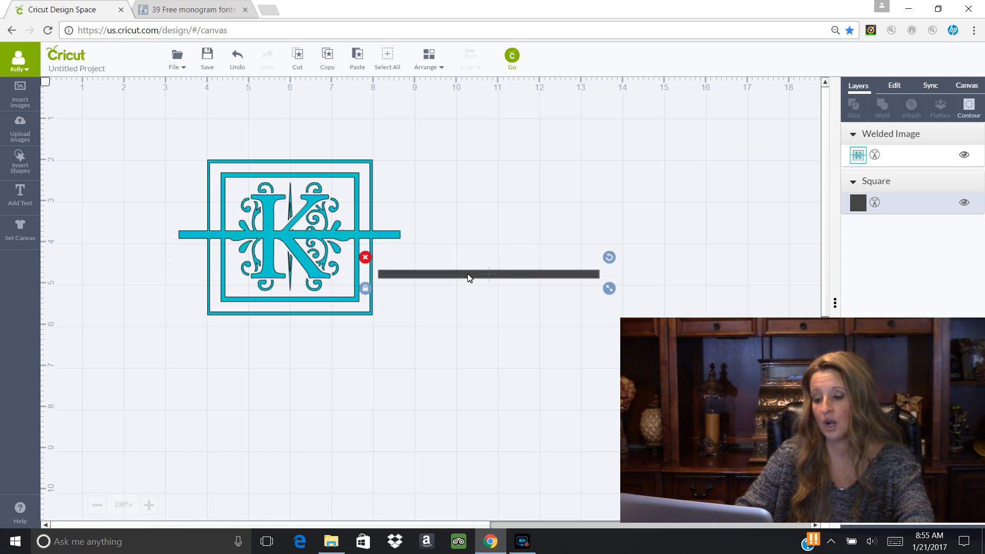
left_click(438, 71)
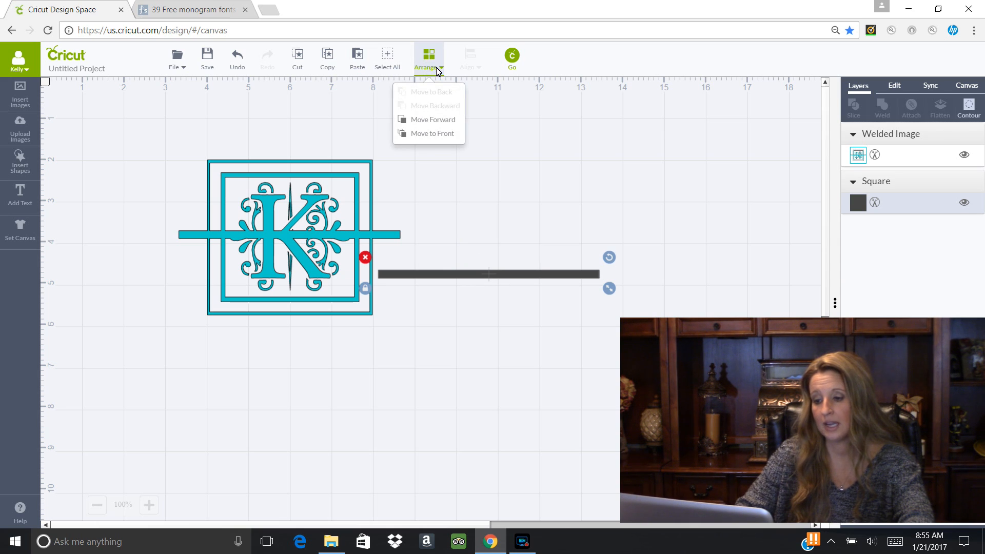
left_click(445, 136)
left_click_drag(464, 278, 261, 252)
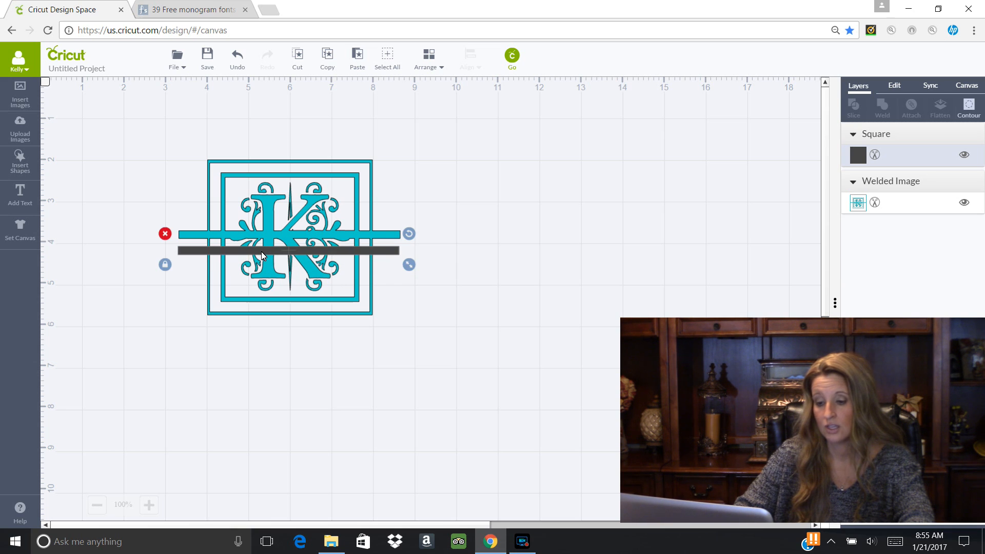
Step: Unlock the dark bar's proportions and stretch it into a rectangle covering the monogram's lower half, starting within the welded bar
left_click(165, 265)
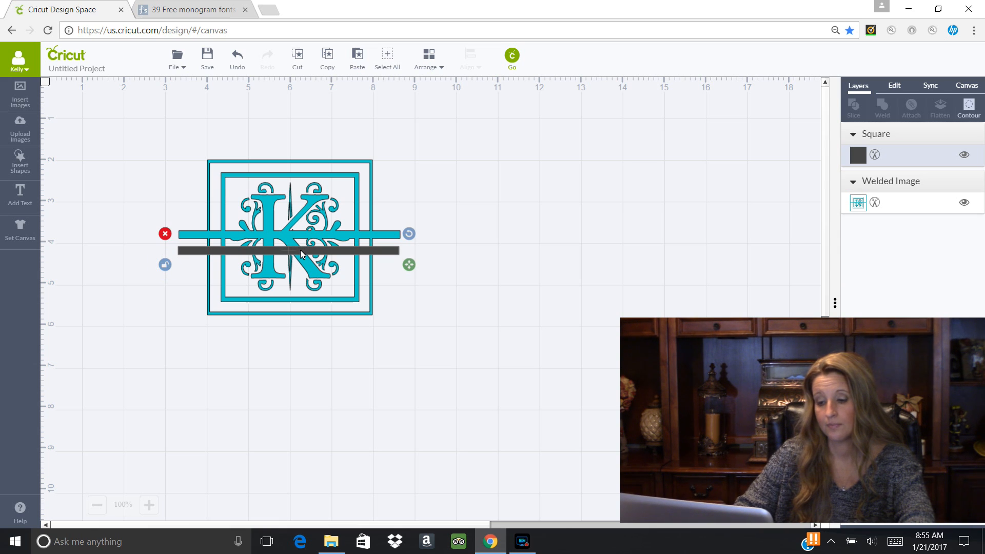
left_click_drag(301, 250, 302, 239)
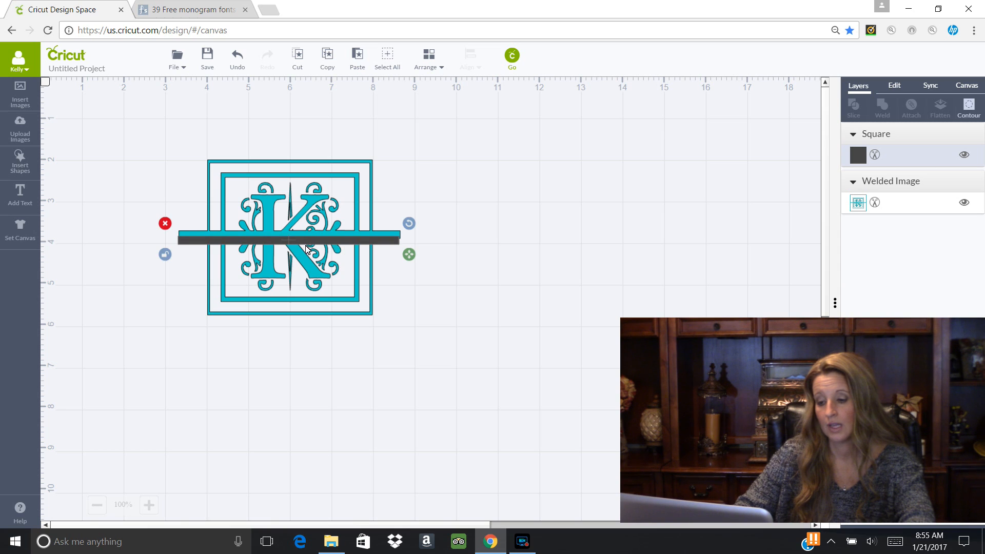
left_click_drag(410, 255, 415, 410)
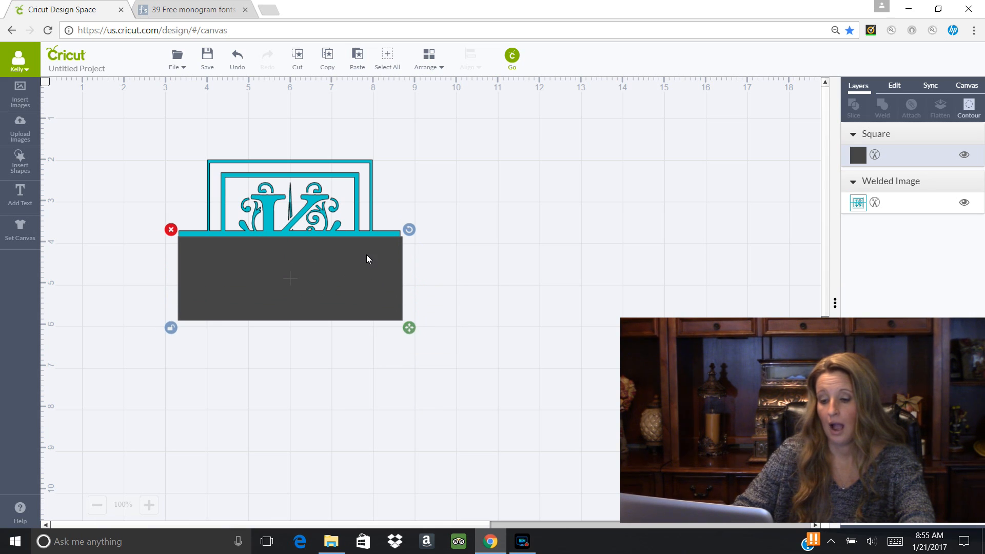
left_click_drag(368, 254, 369, 253)
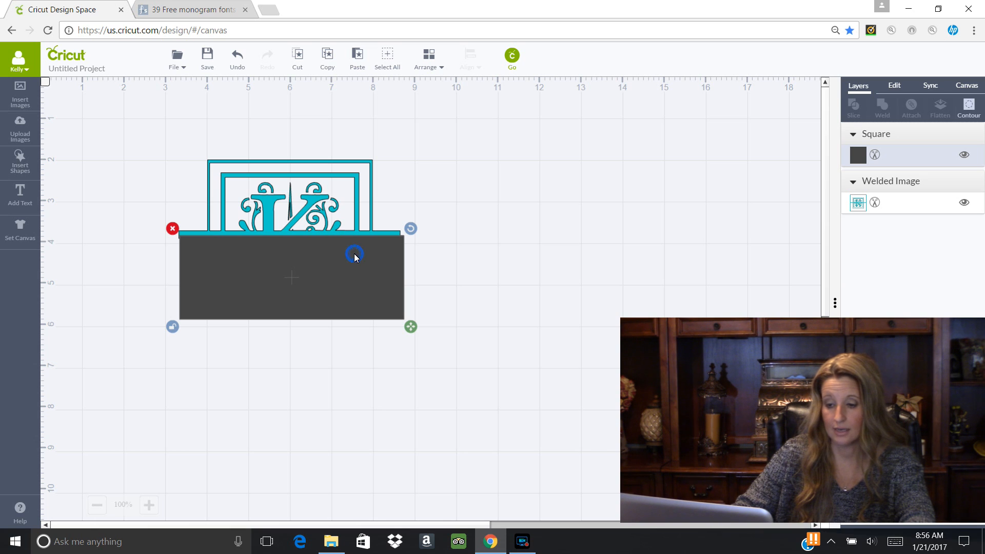
left_click_drag(354, 254, 353, 253)
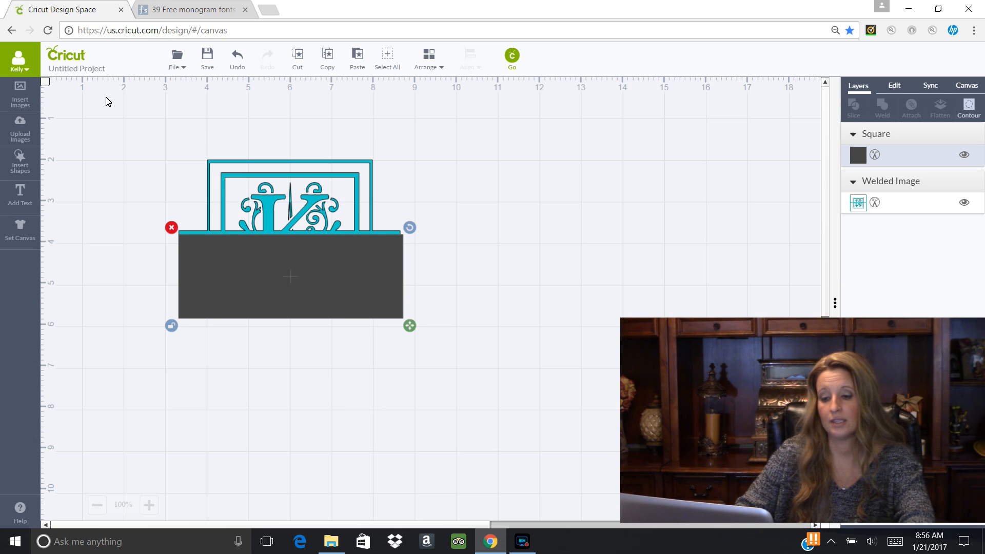
Step: Slice the monogram with the dark rectangle and move the resulting lower pieces apart on the canvas
left_click_drag(105, 95, 489, 394)
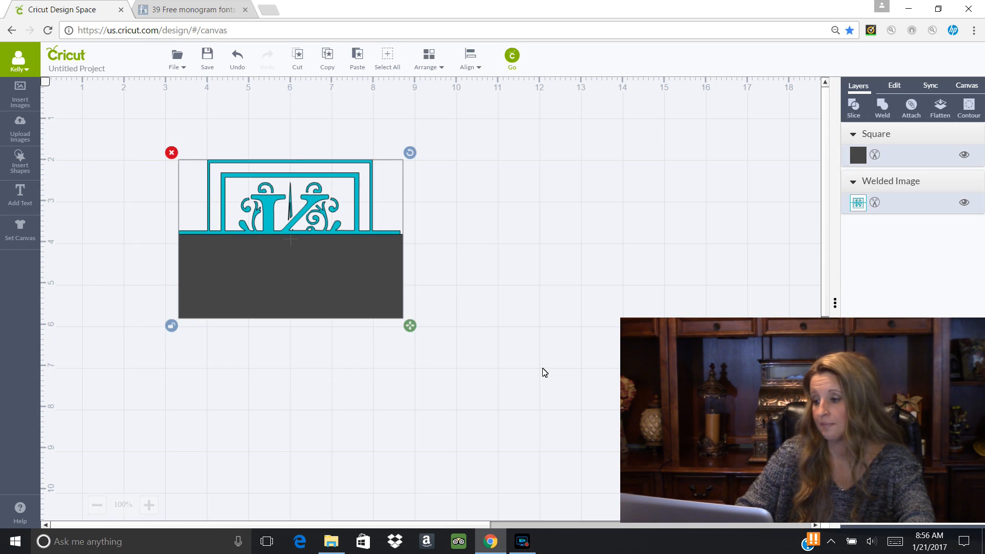
left_click(855, 107)
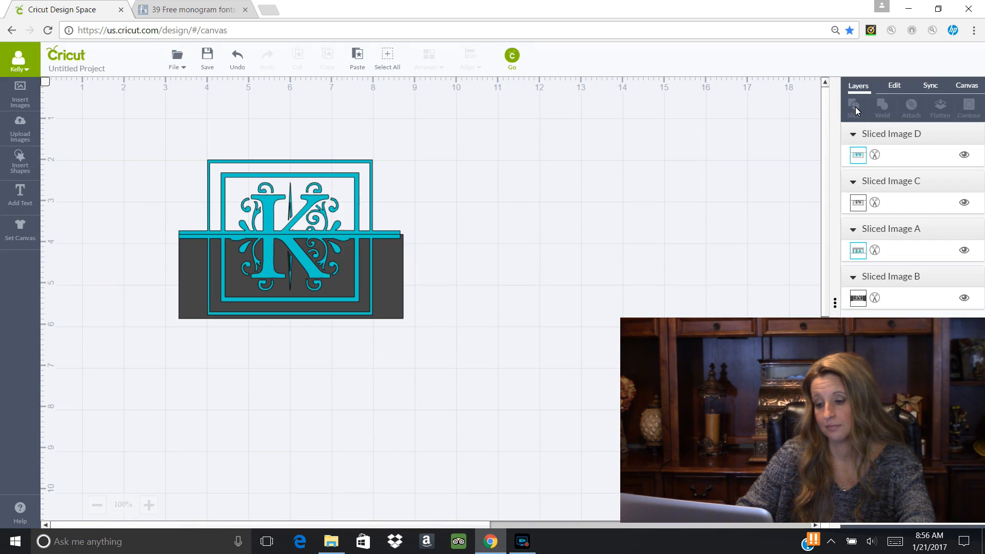
left_click(376, 260)
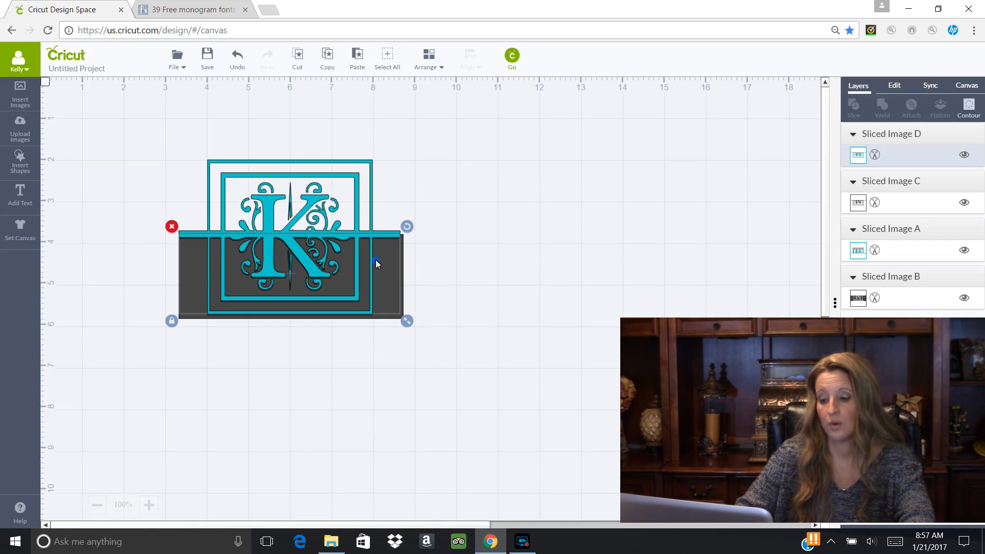
left_click_drag(376, 260, 619, 275)
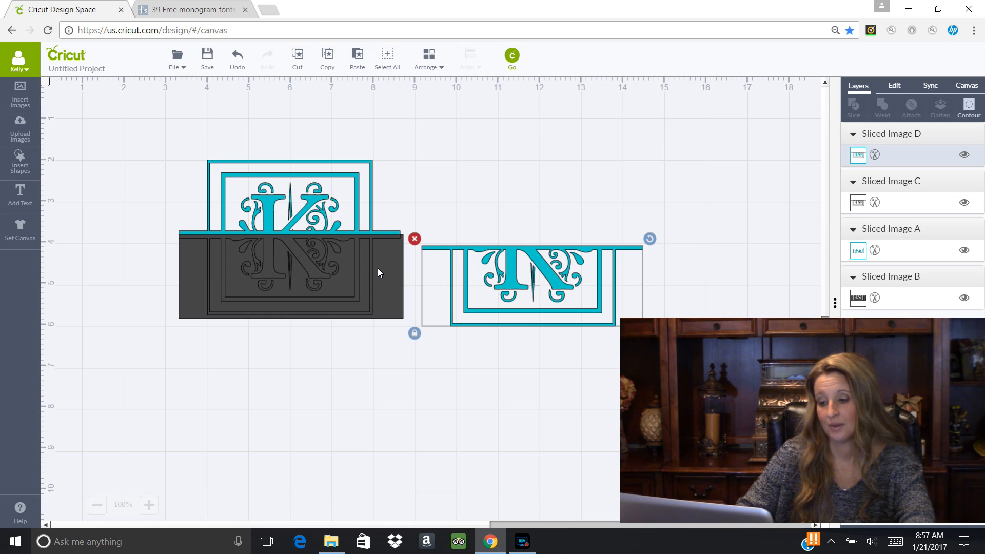
left_click_drag(383, 278, 399, 406)
left_click_drag(383, 276, 684, 168)
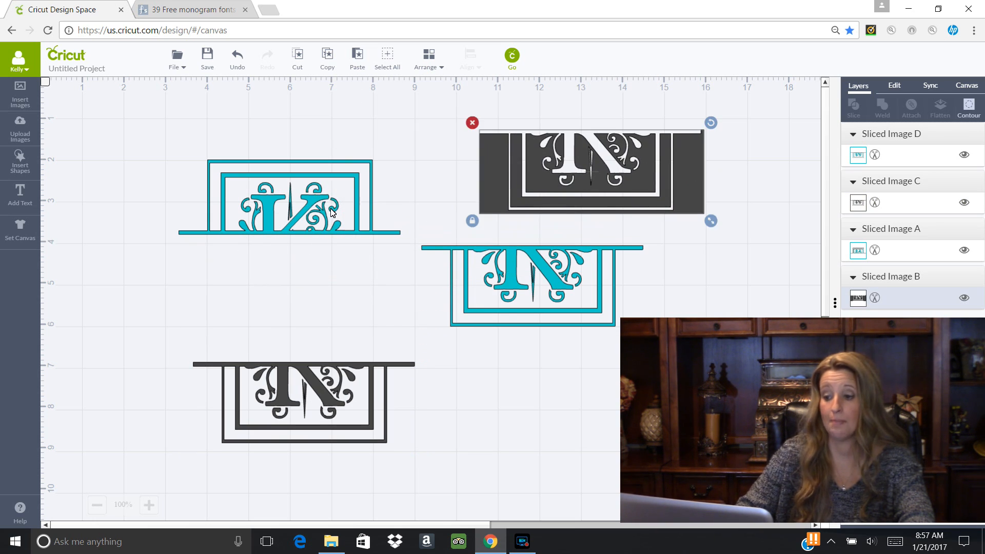
Step: Remove the two leftover dark slices and place the teal lower half beneath the upper half with a gap for a name
left_click(298, 58)
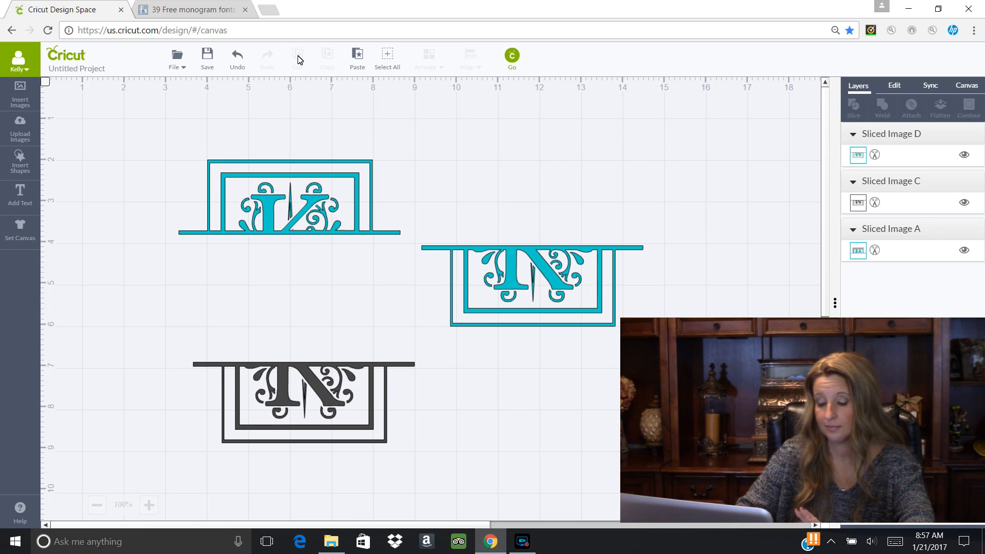
left_click(319, 393)
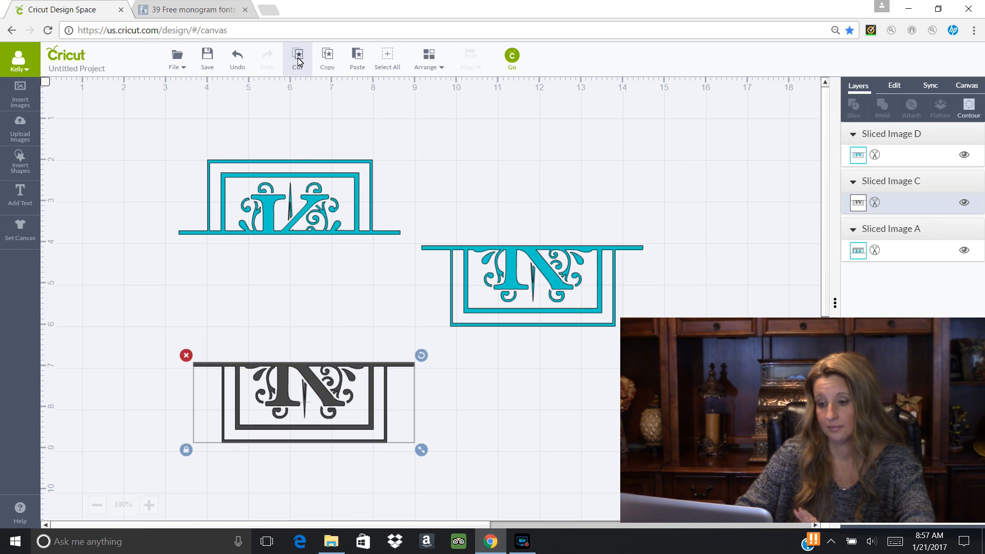
left_click(298, 61)
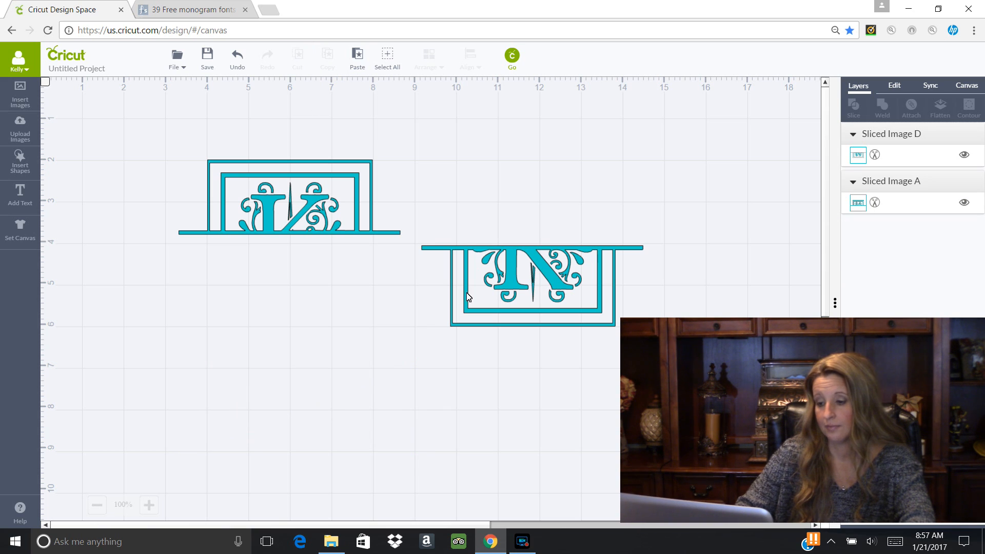
left_click_drag(507, 291, 262, 326)
left_click(297, 137)
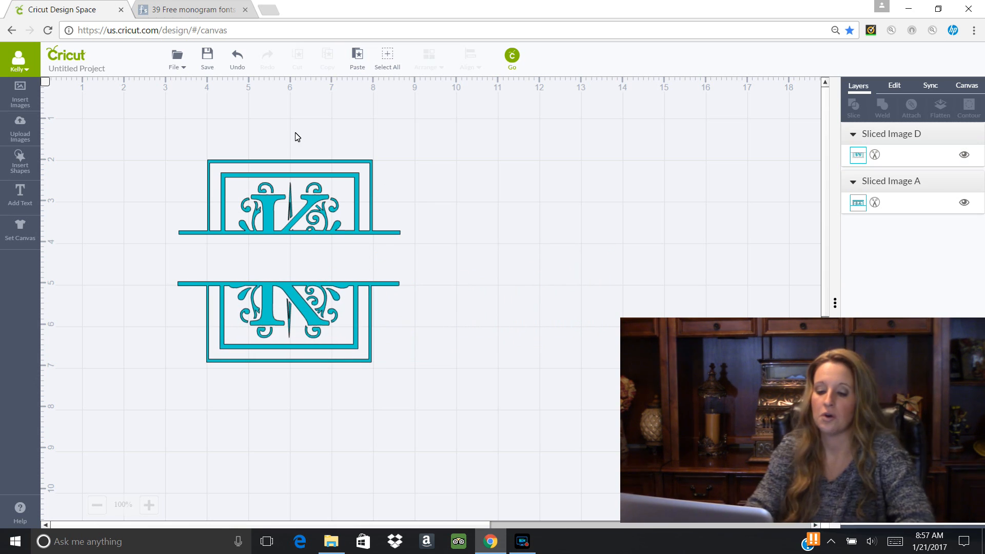
Step: Add the letter K as text in the Hugs and Kisses xoxo Demo font and move it beside the monogram
left_click(21, 196)
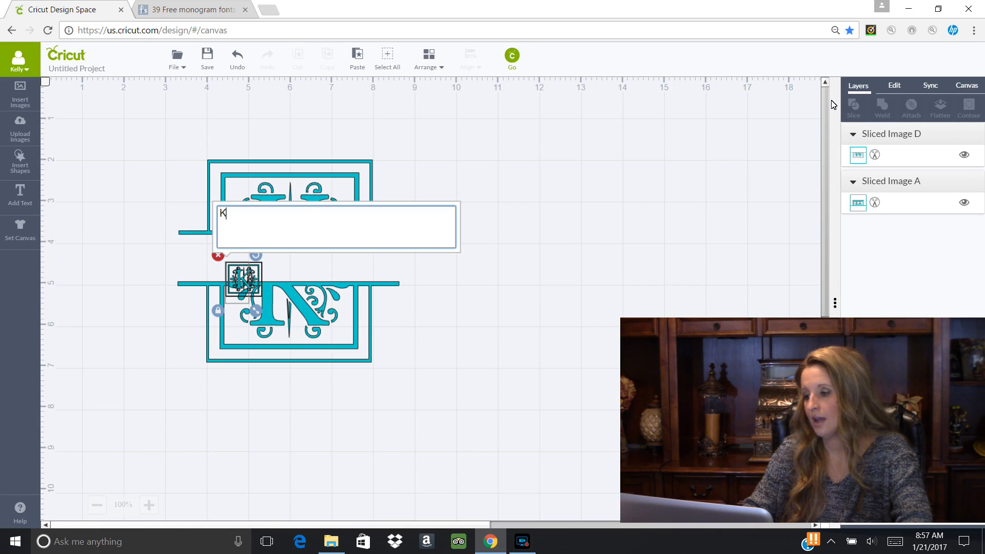
left_click(893, 85)
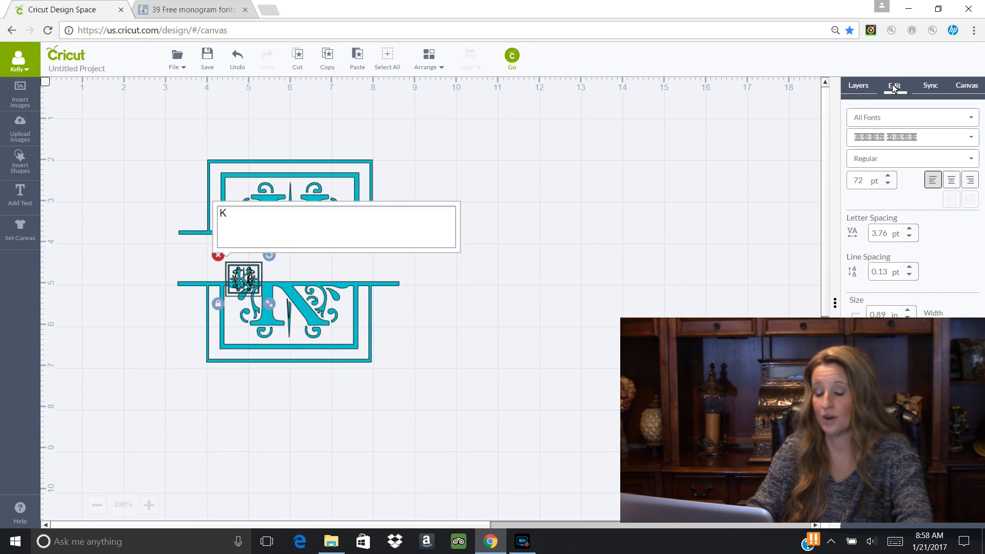
left_click(972, 140)
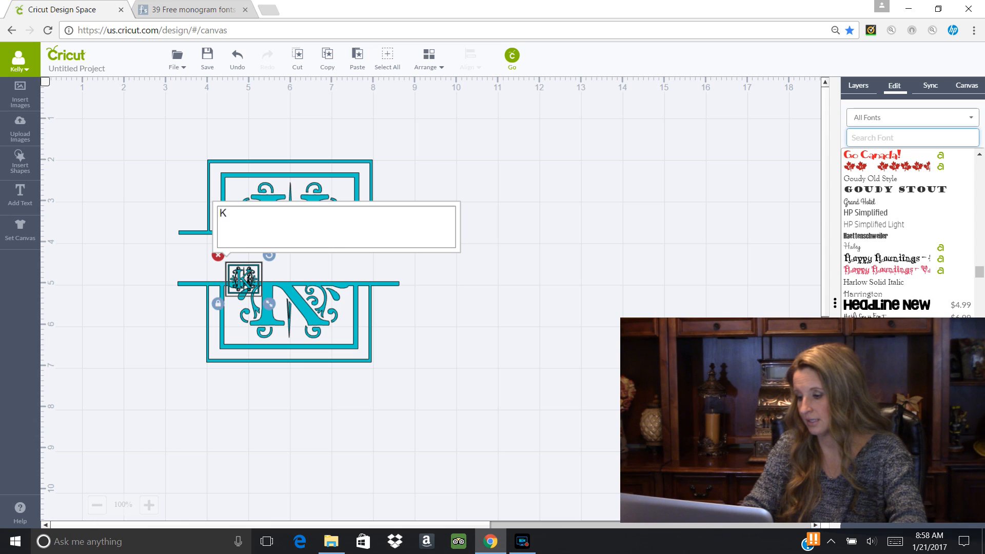
left_click(878, 363)
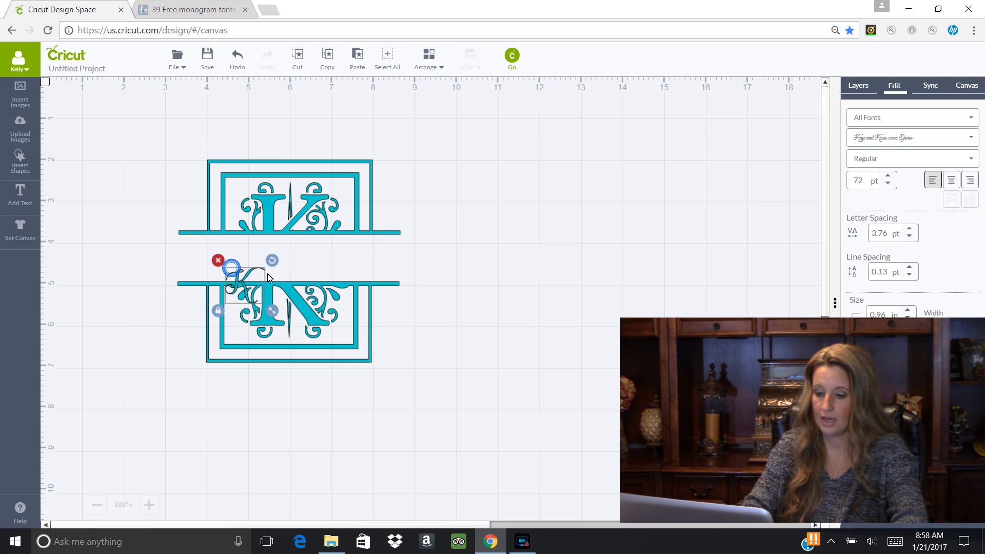
left_click_drag(254, 277, 498, 179)
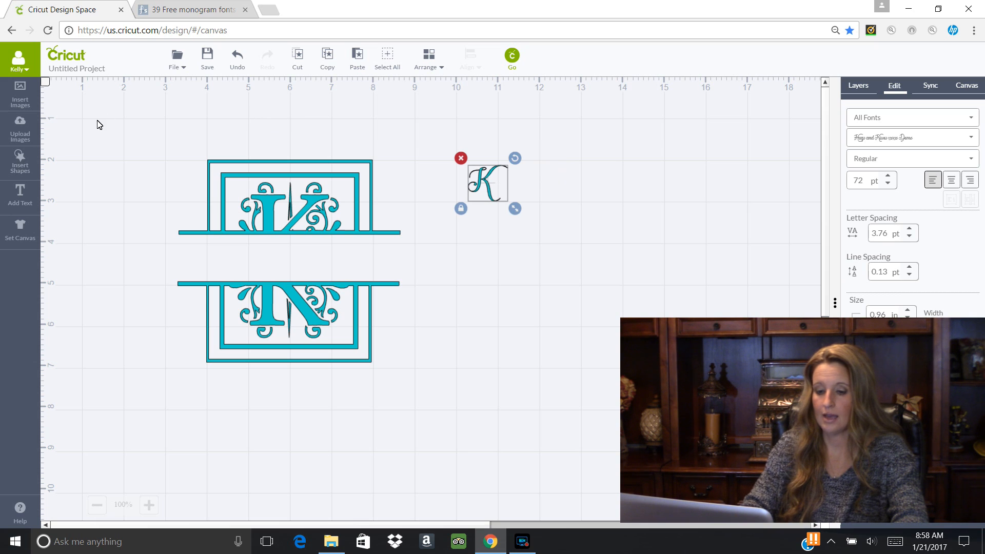
Step: Add the name's second and third letters as separate text objects and line them up after the script K
left_click(20, 195)
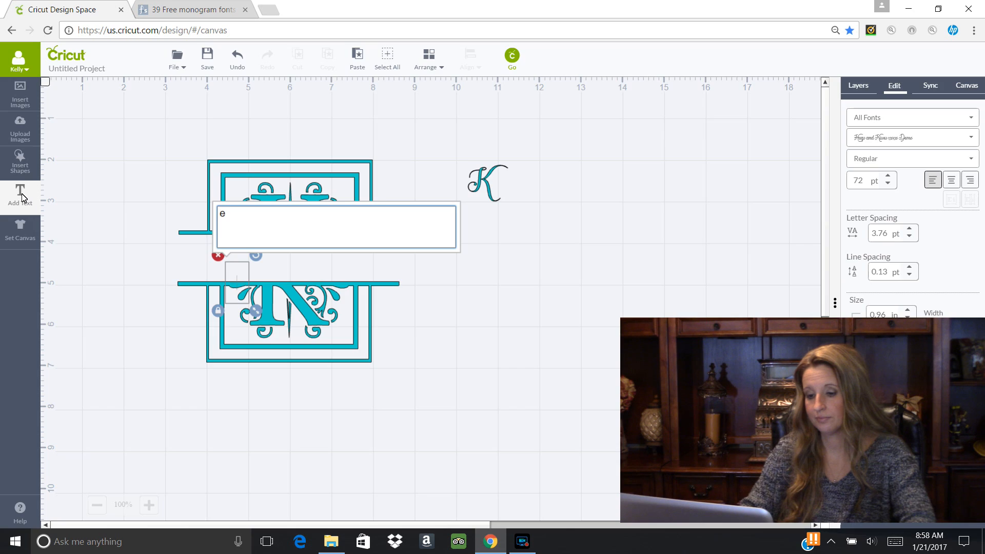
left_click_drag(237, 283, 516, 192)
left_click(20, 195)
type("l")
mouse_move(238, 267)
left_mouse_down()
mouse_move(353, 282)
mouse_move(227, 280)
left_mouse_up()
left_click(229, 284)
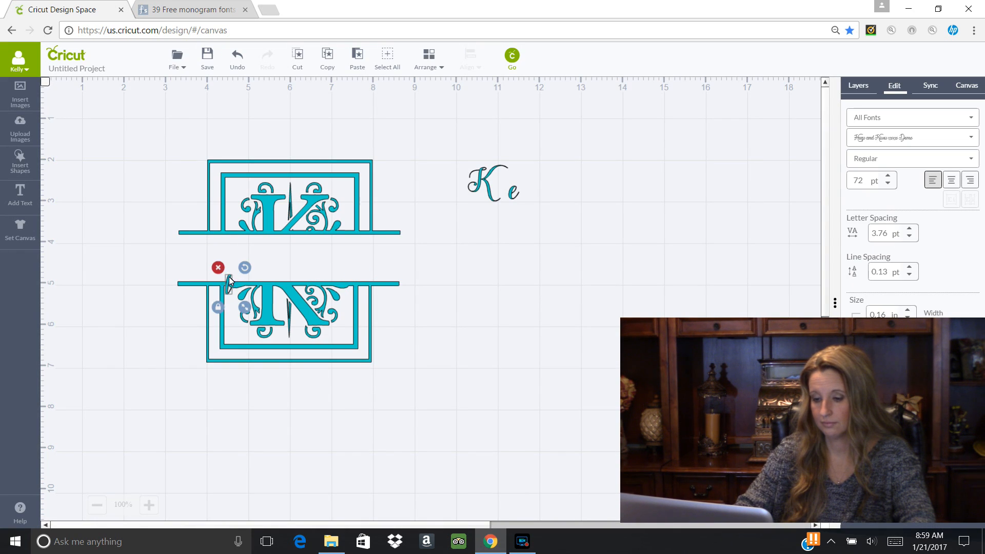
left_click(20, 195)
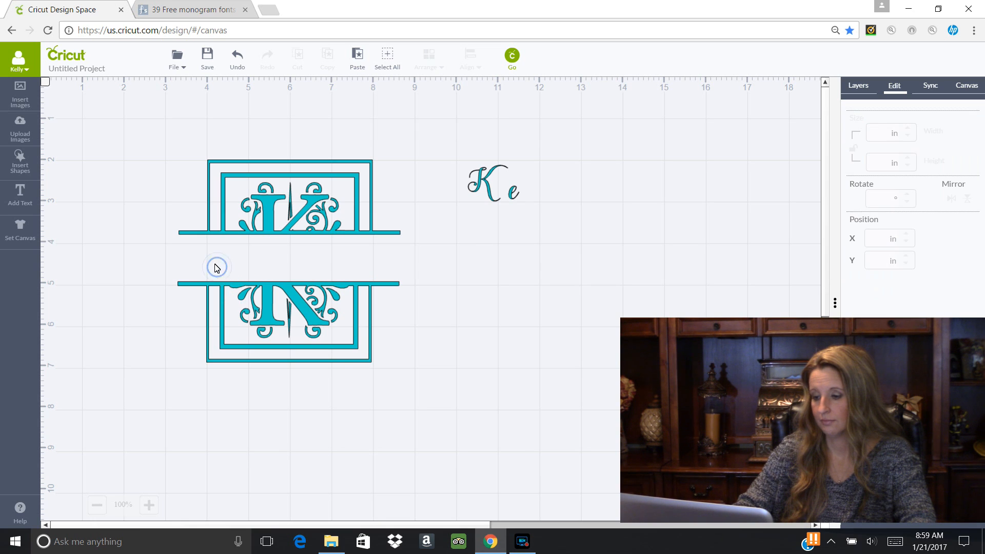
left_click_drag(228, 274, 528, 187)
Step: Add the name's last two letters as separate text objects and place them at the end of the name
left_click(20, 195)
type("l")
left_click_drag(230, 281, 558, 182)
left_click(20, 195)
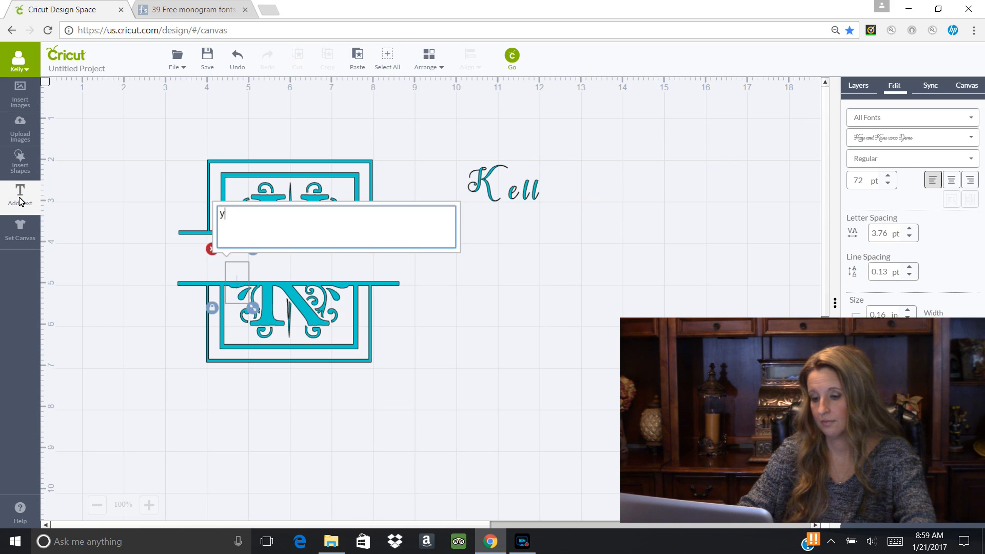
type("y")
left_click_drag(232, 292, 543, 194)
left_click(452, 134)
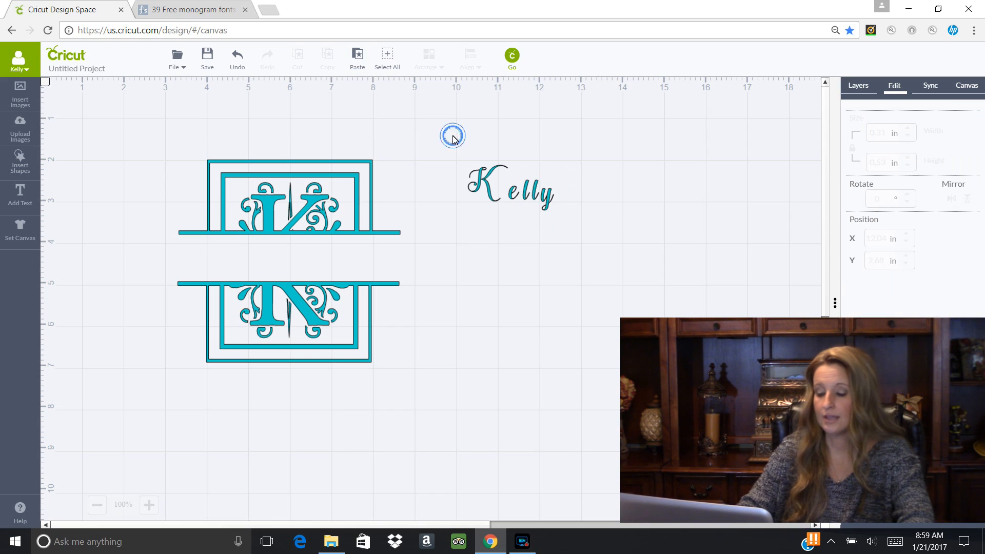
Step: Select all the script letters and enlarge them together to about 3.08 by 1.83 in
left_click_drag(447, 139, 606, 263)
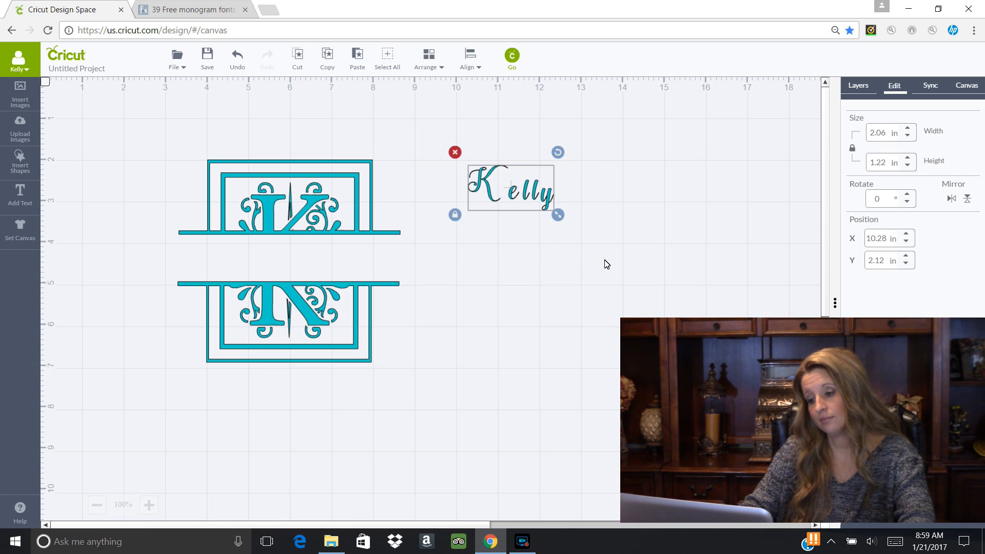
left_click_drag(558, 216, 601, 257)
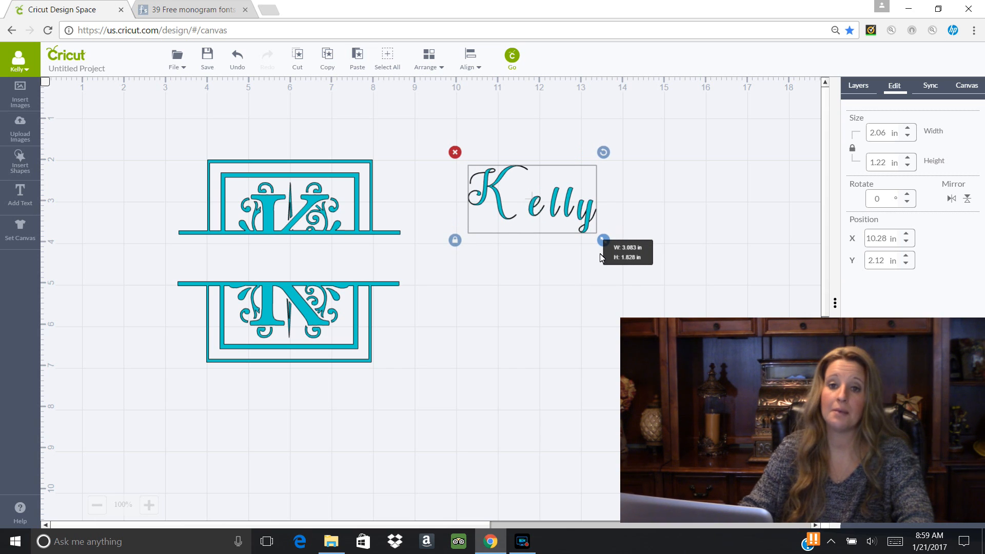
left_click_drag(602, 258, 602, 258)
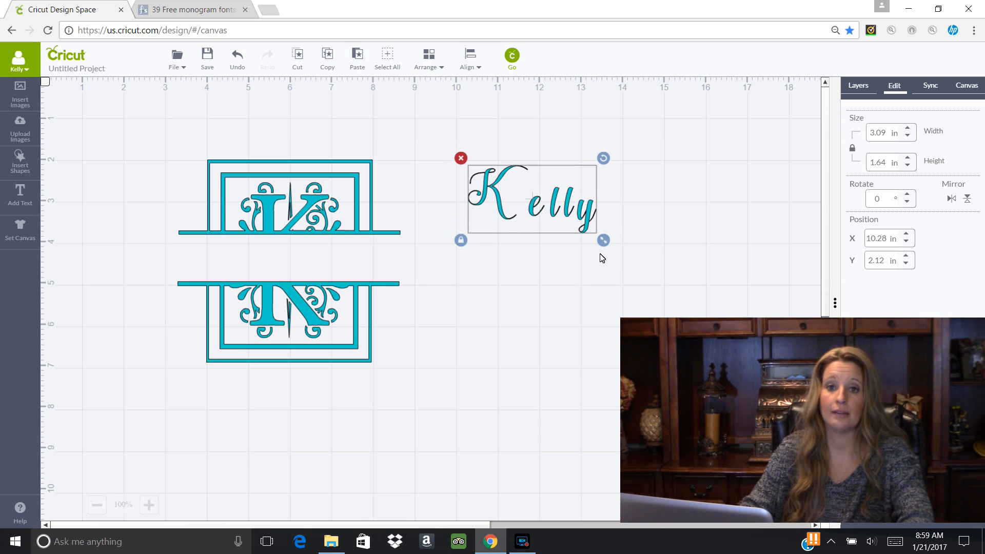
left_click(560, 223)
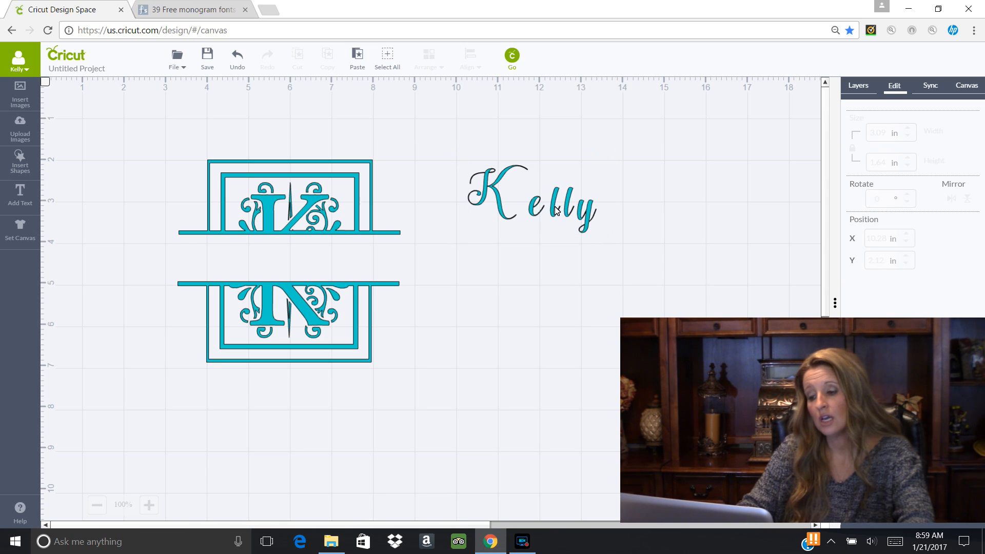
Step: Move the individual script letters close together so their strokes overlap into one connected name
left_click_drag(452, 137, 649, 300)
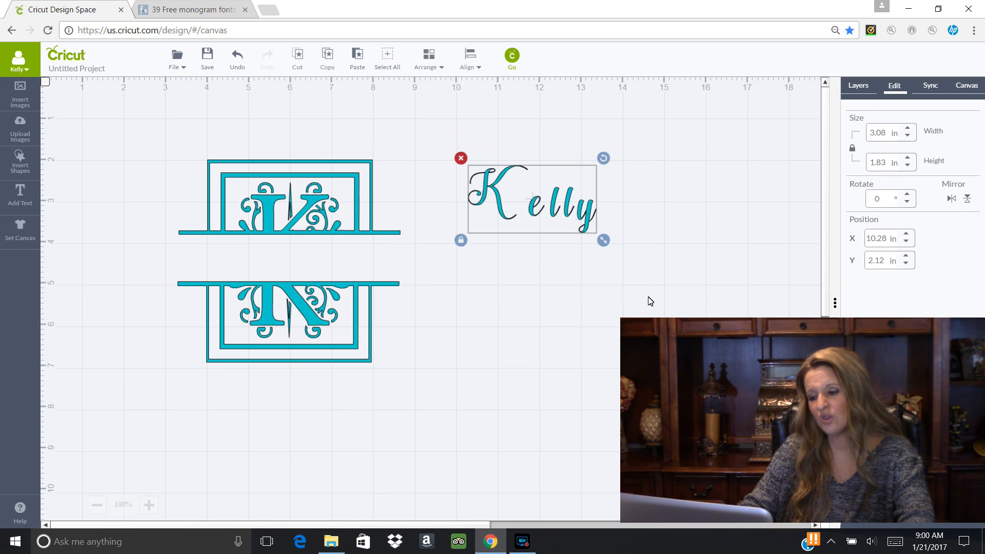
left_click(550, 225)
left_click_drag(557, 213, 552, 198)
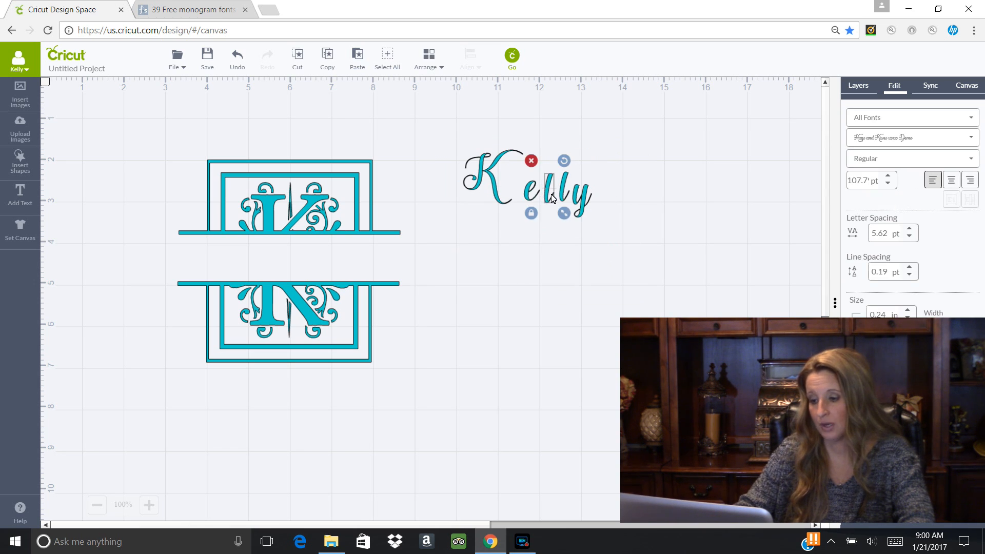
left_click(532, 189)
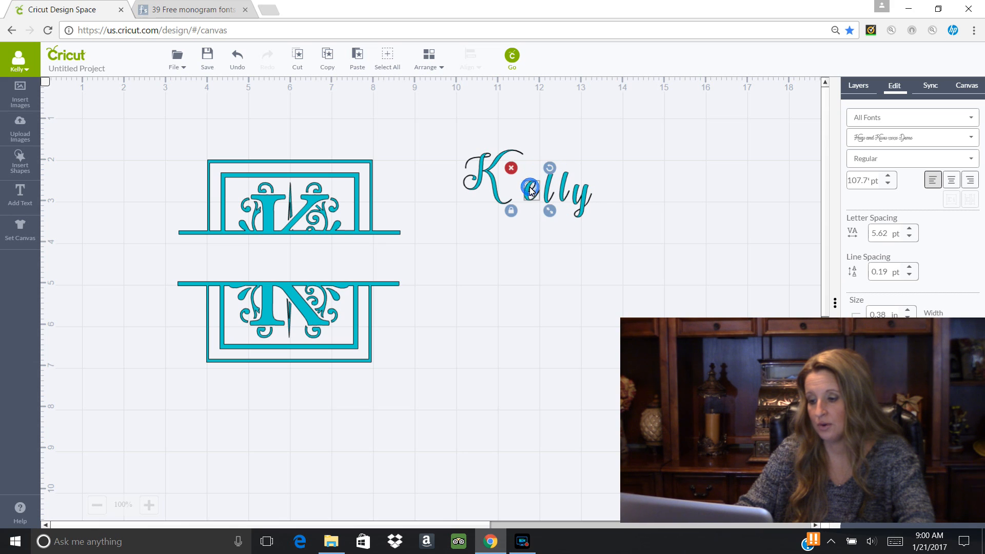
left_click_drag(532, 191, 552, 199)
left_click(492, 182)
left_click(575, 201)
left_click(482, 174)
left_click_drag(483, 174, 486, 189)
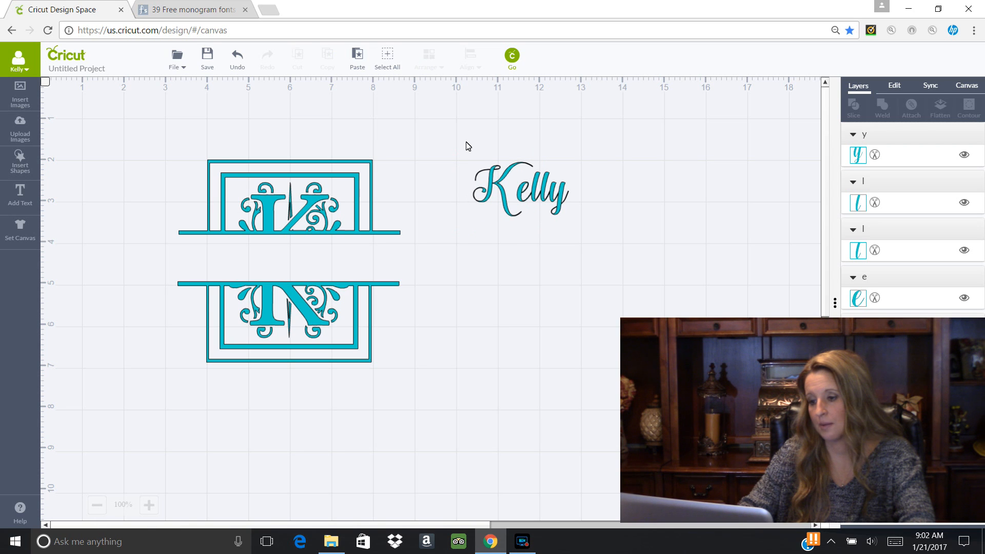
Step: Weld the script letters into one image and place the name in the gap between the monogram halves, at about X 4.77, Y 3.84 in
left_click_drag(465, 140, 607, 271)
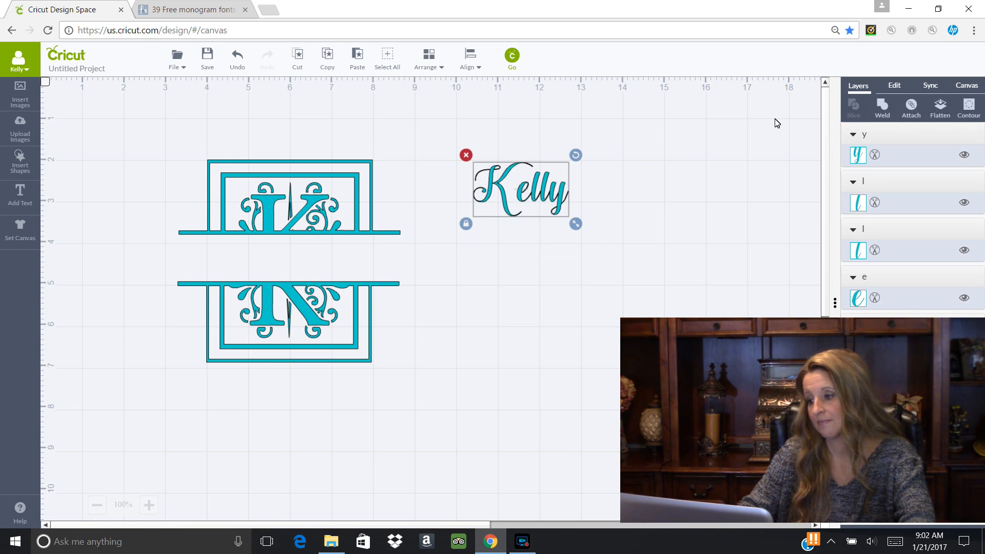
left_click(883, 108)
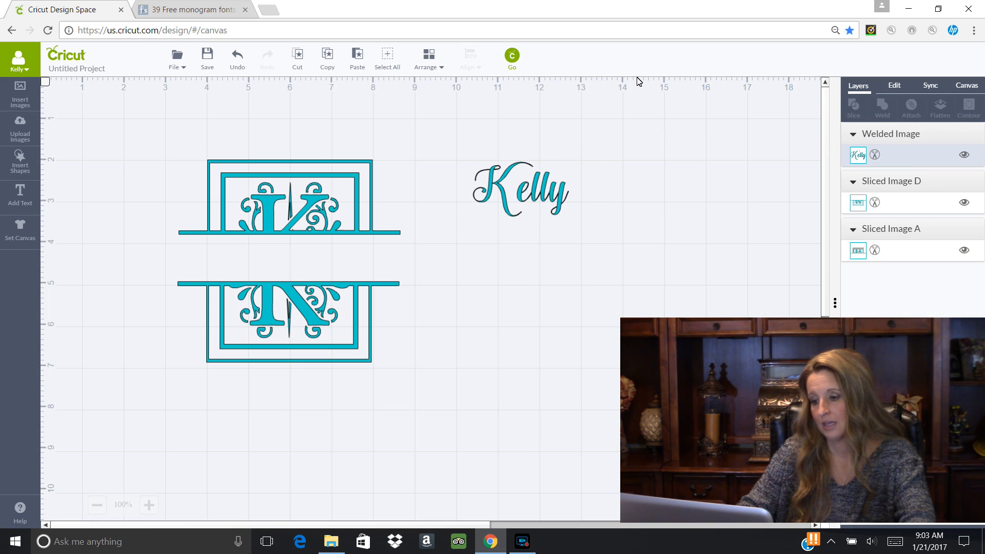
left_click_drag(563, 199, 324, 274)
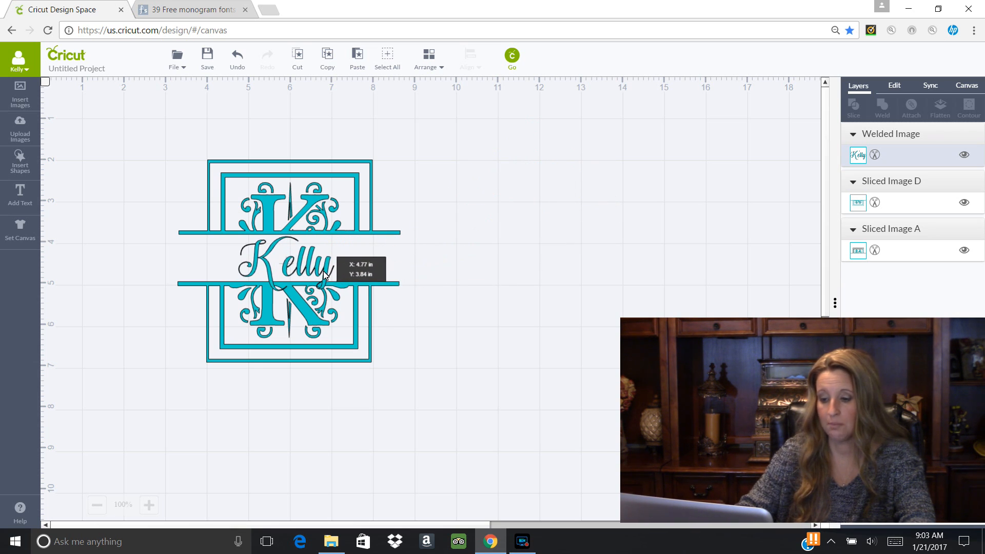
left_click_drag(323, 271, 323, 271)
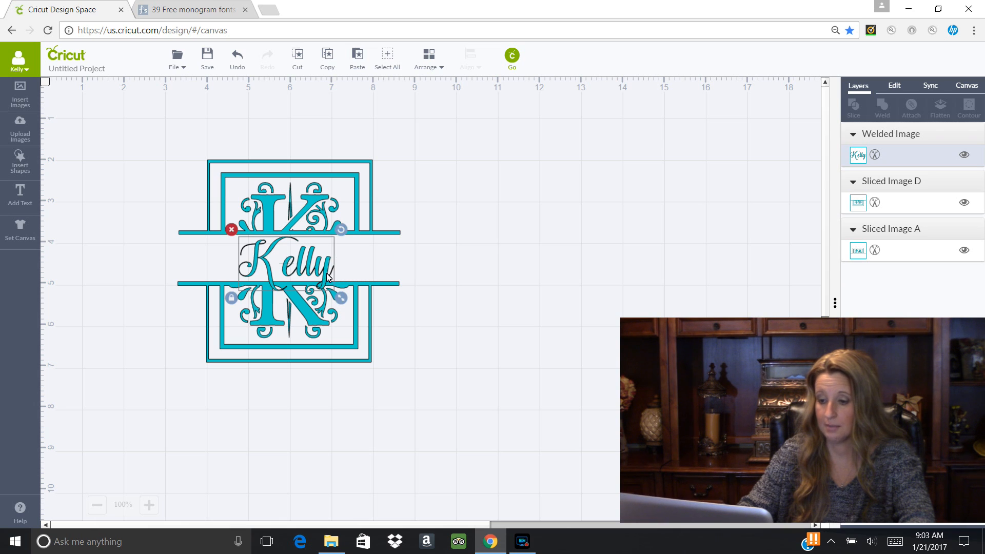